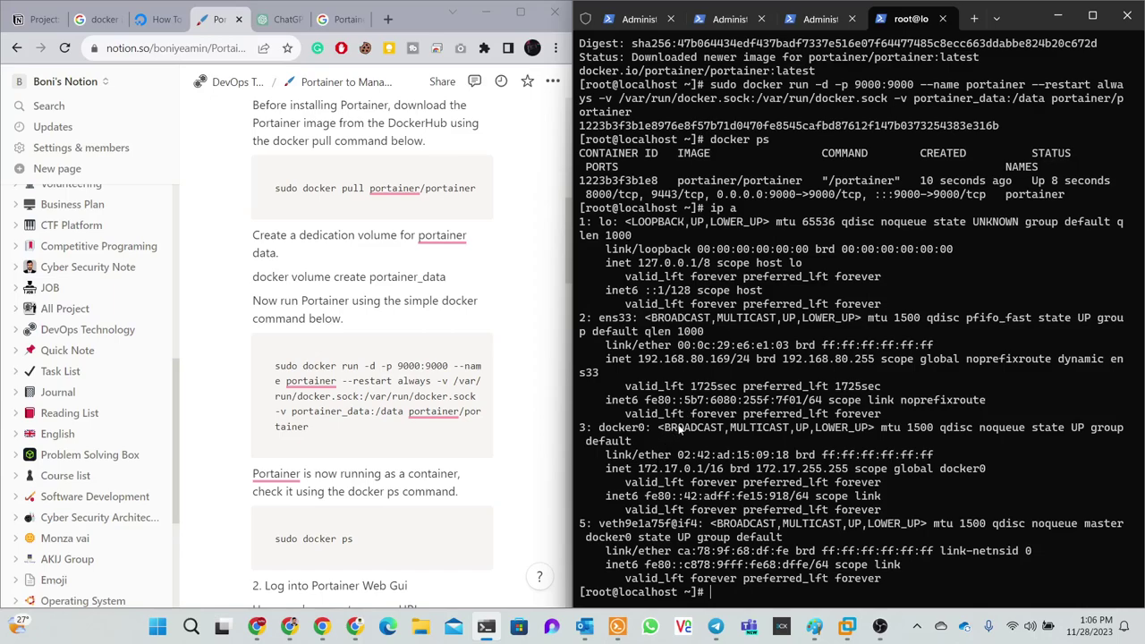
Open Portainer's setup page at 192.168.80.169:9000 in a new Chrome tab
{"action": "right_click", "coordinate": [723, 358]}
{"action": "left_click", "coordinate": [388, 19]}
{"action": "left_click", "coordinate": [240, 48]}
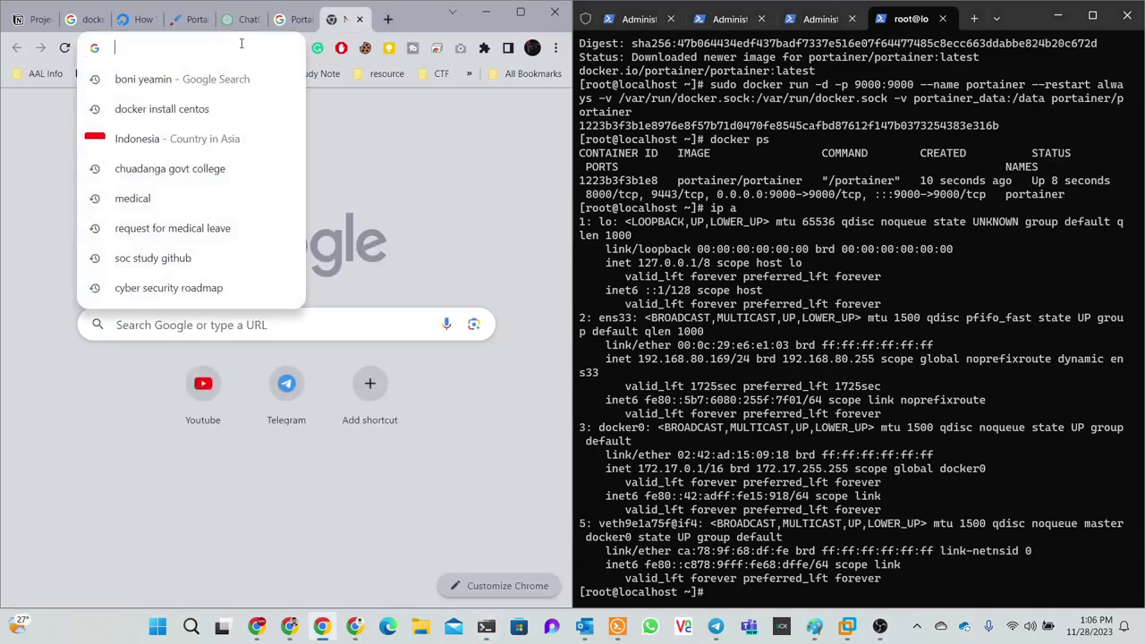
{"action": "type", "text": "192.168.80.169"}
{"action": "type", "text": ":9000"}
{"action": "key", "text": "Return"}
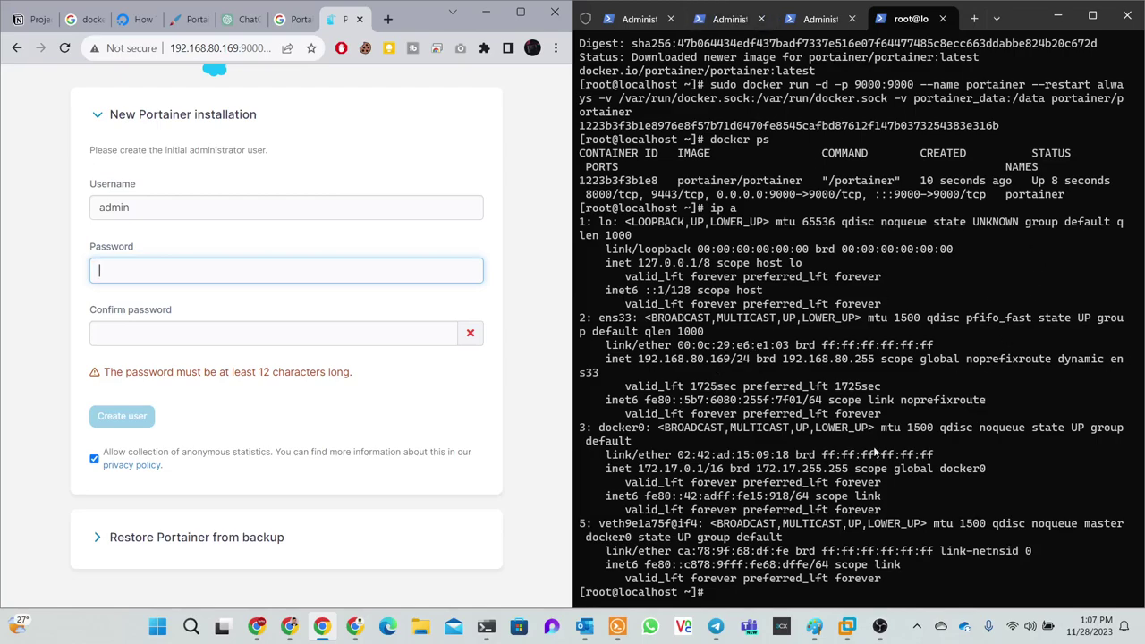
{"action": "left_click", "coordinate": [241, 19]}
Run ChatGPT's firewall-cmd commands to open port 9000 and reload the firewall
{"action": "left_click", "coordinate": [518, 317]}
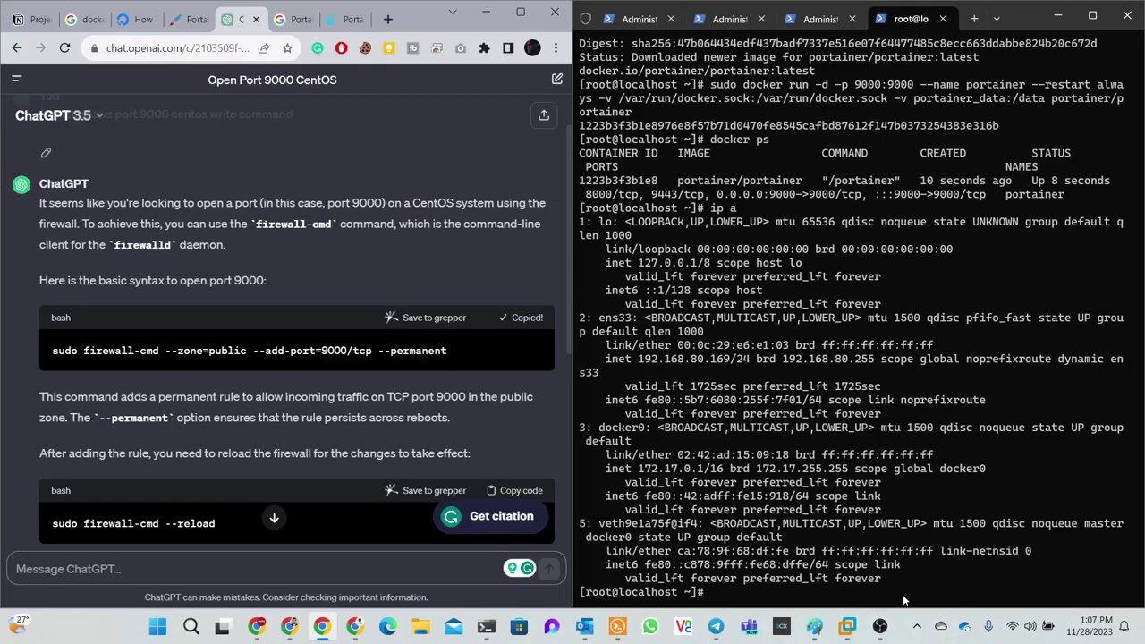
{"action": "right_click", "coordinate": [901, 594]}
{"action": "key", "text": "Return"}
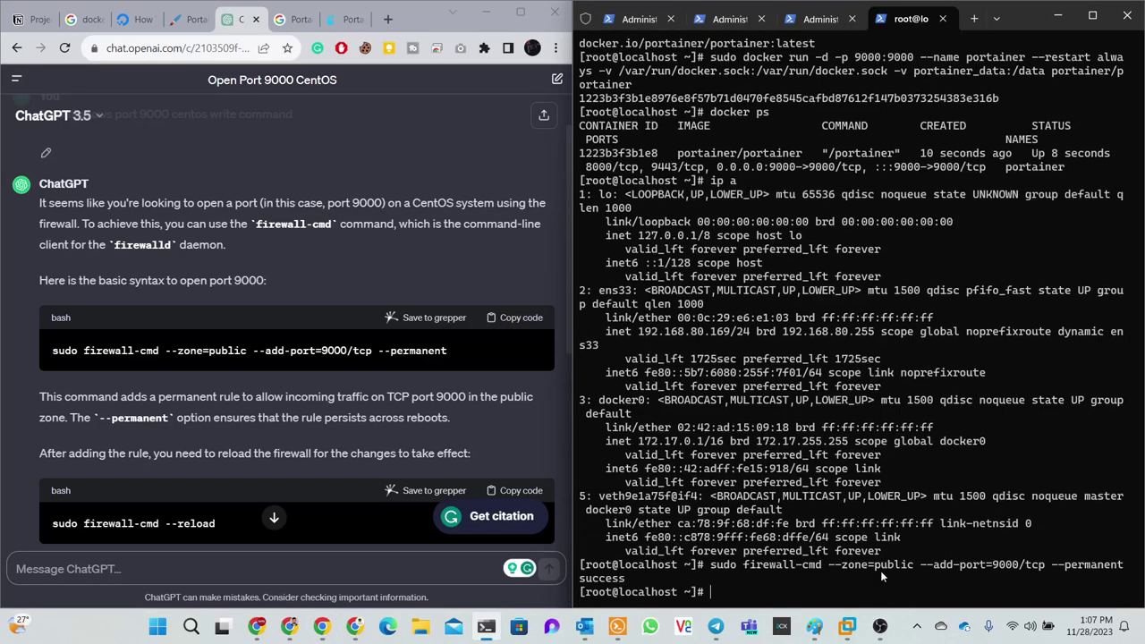
{"action": "scroll", "coordinate": [266, 371], "scroll_direction": "down", "scroll_amount": 2}
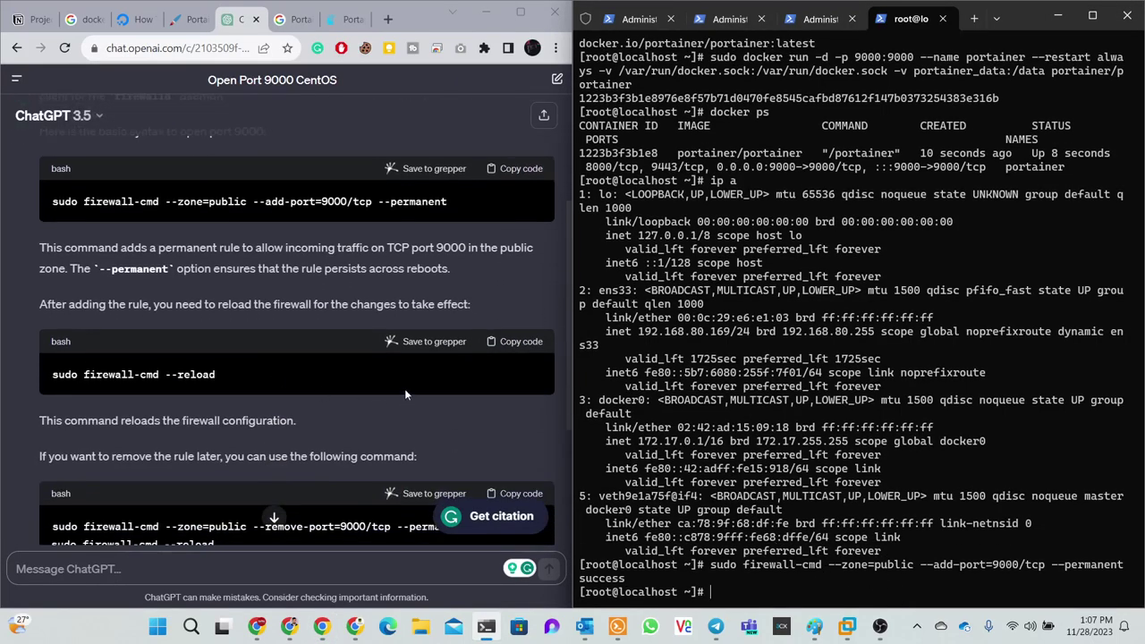
{"action": "left_click", "coordinate": [515, 344]}
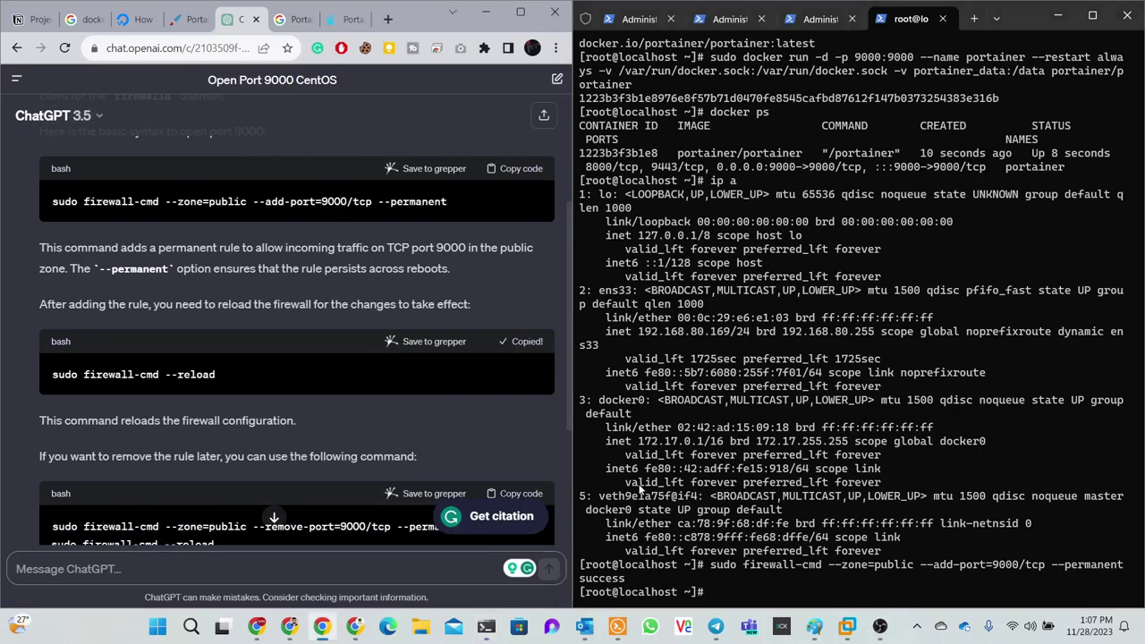
{"action": "right_click", "coordinate": [740, 590]}
{"action": "key", "text": "Return"}
Run the suggested port 9000 remove-rule commands, then clear the terminal
{"action": "scroll", "coordinate": [207, 386], "scroll_direction": "down", "scroll_amount": 3}
{"action": "left_click", "coordinate": [515, 269]}
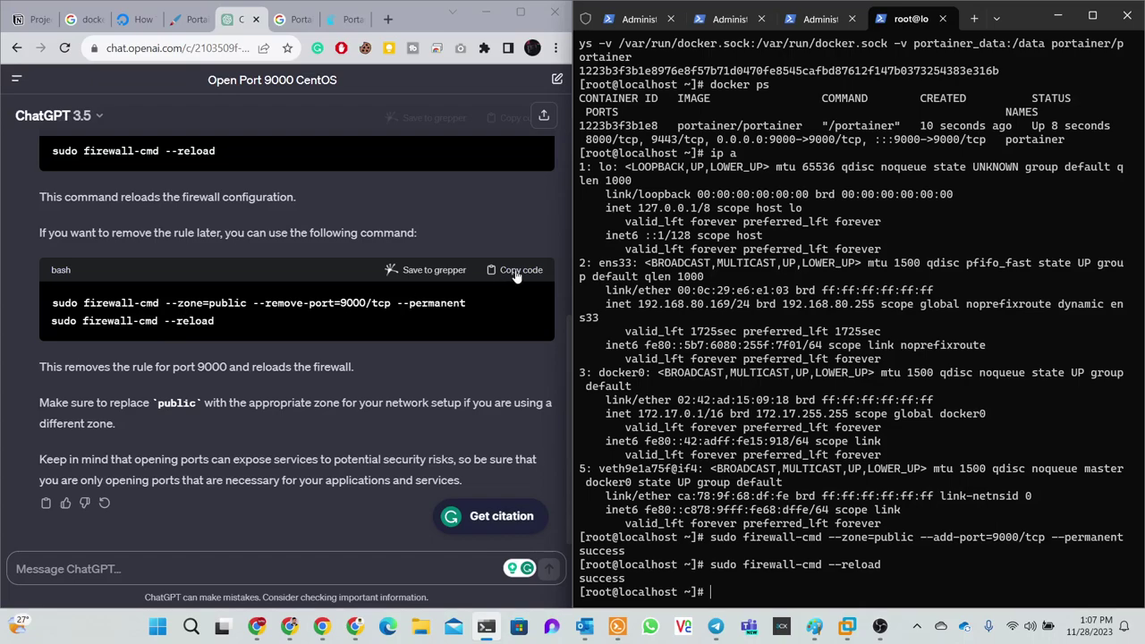
{"action": "right_click", "coordinate": [965, 587]}
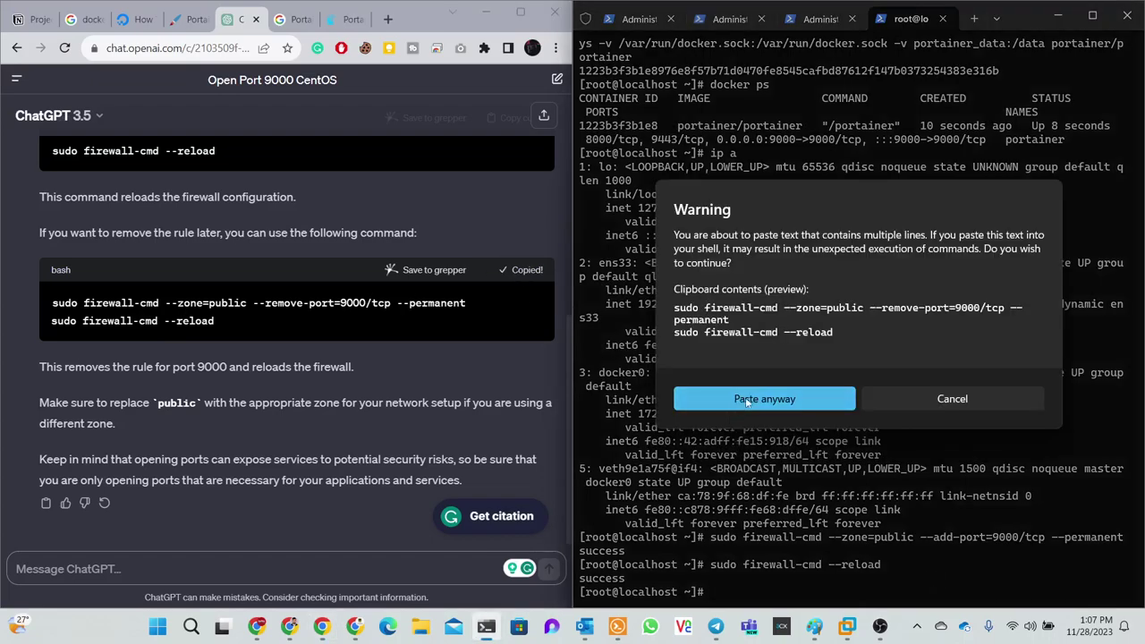
{"action": "left_click", "coordinate": [765, 398]}
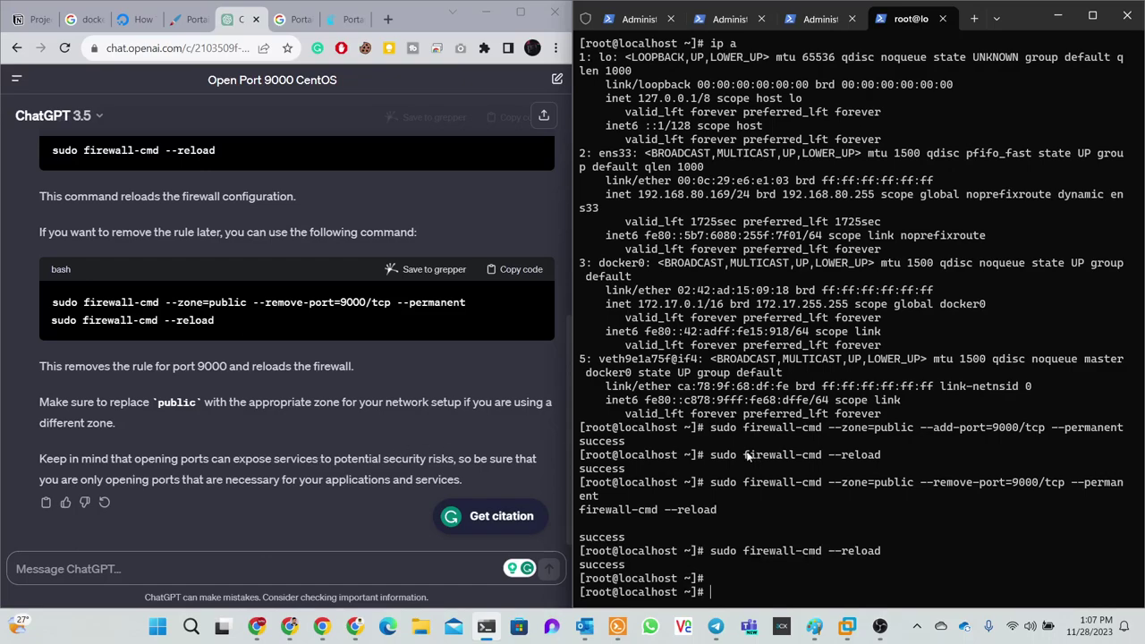
{"action": "type", "text": "clear"}
{"action": "key", "text": "Return"}
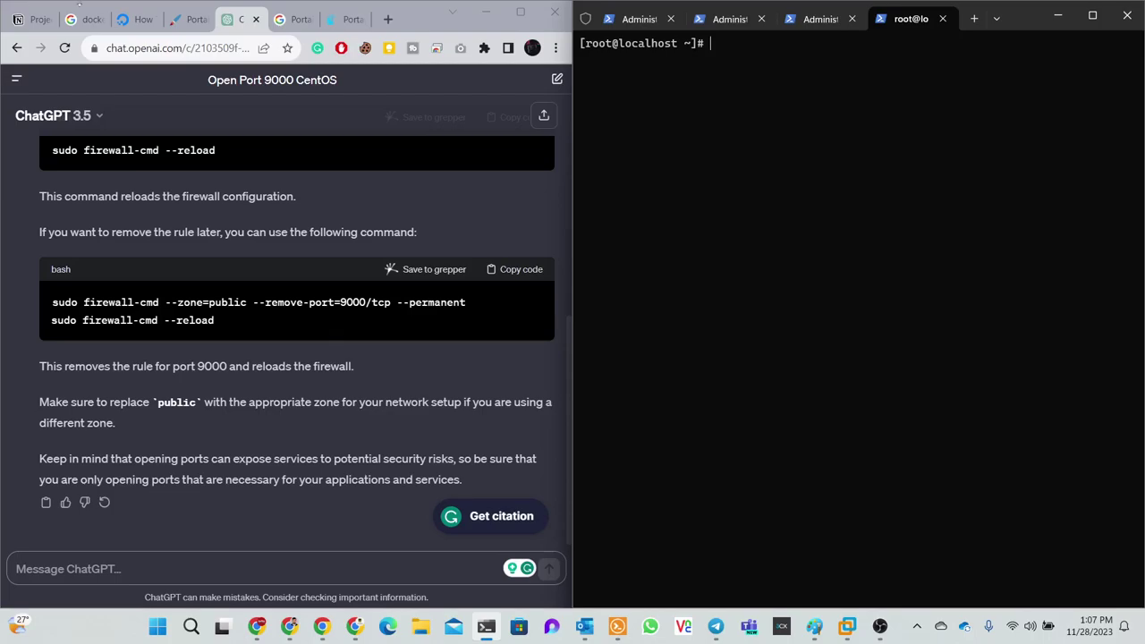
Enter an administrator password for user admin on Portainer's setup form
{"action": "left_click", "coordinate": [344, 19]}
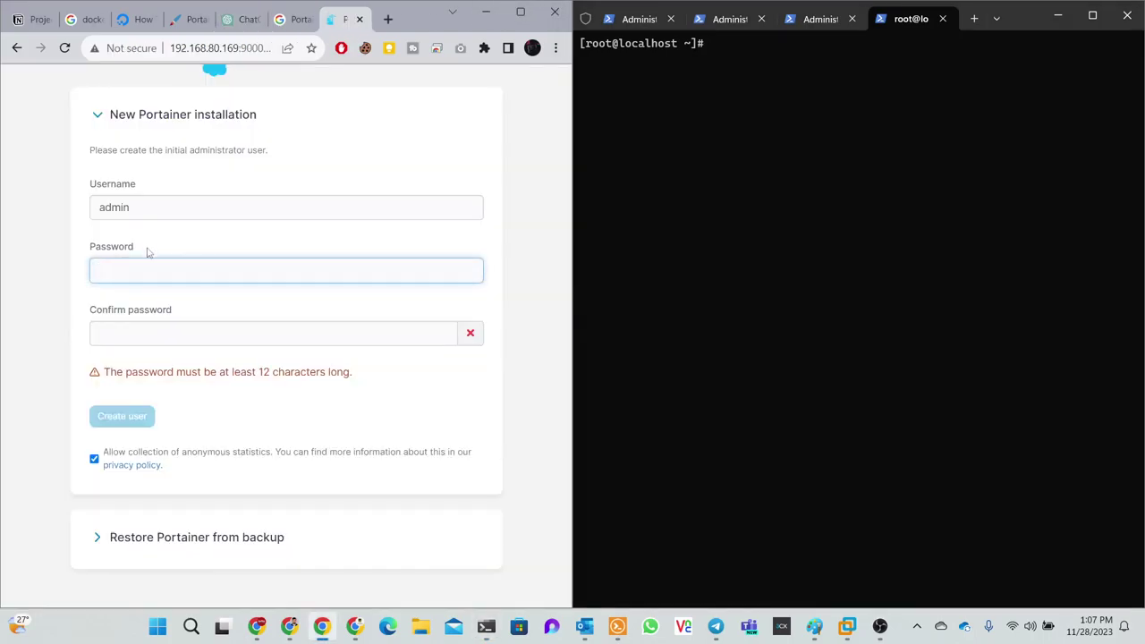
{"action": "left_click", "coordinate": [141, 204]}
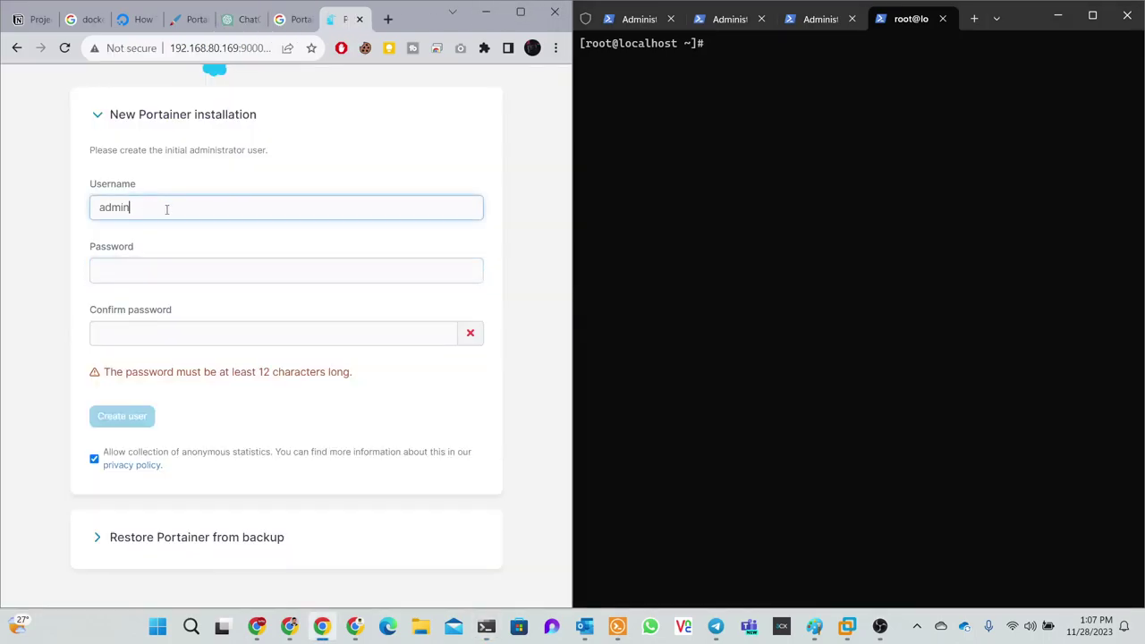
{"action": "left_click", "coordinate": [150, 274]}
{"action": "type", "text": "•••••••••"}
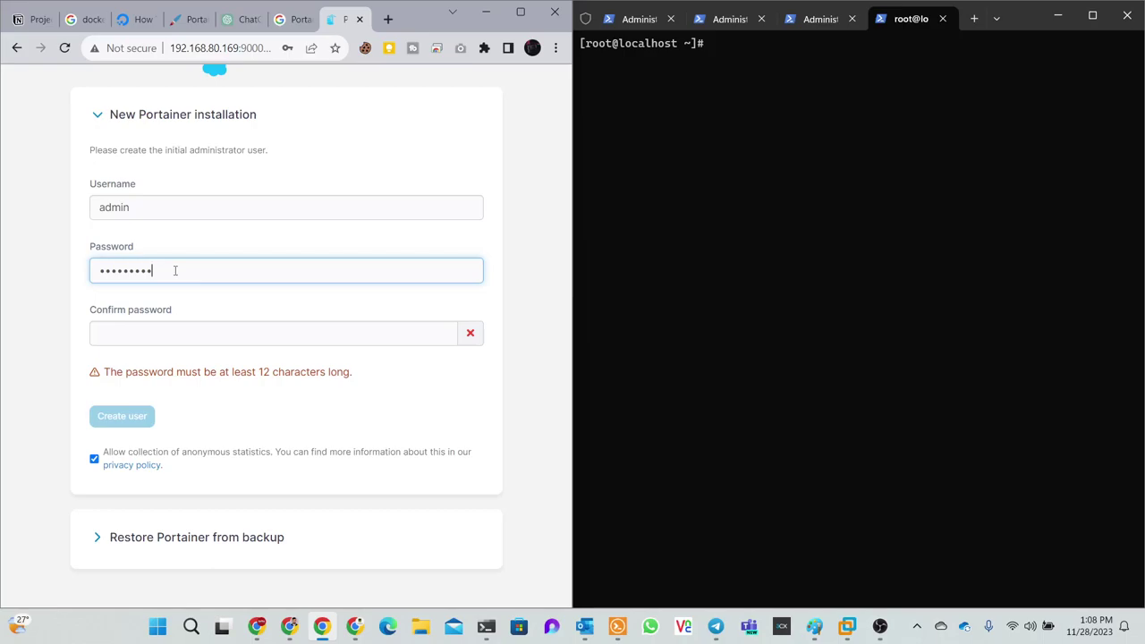
List the home directory and create a folder named pass
{"action": "left_click", "coordinate": [731, 55]}
{"action": "type", "text": "ls"}
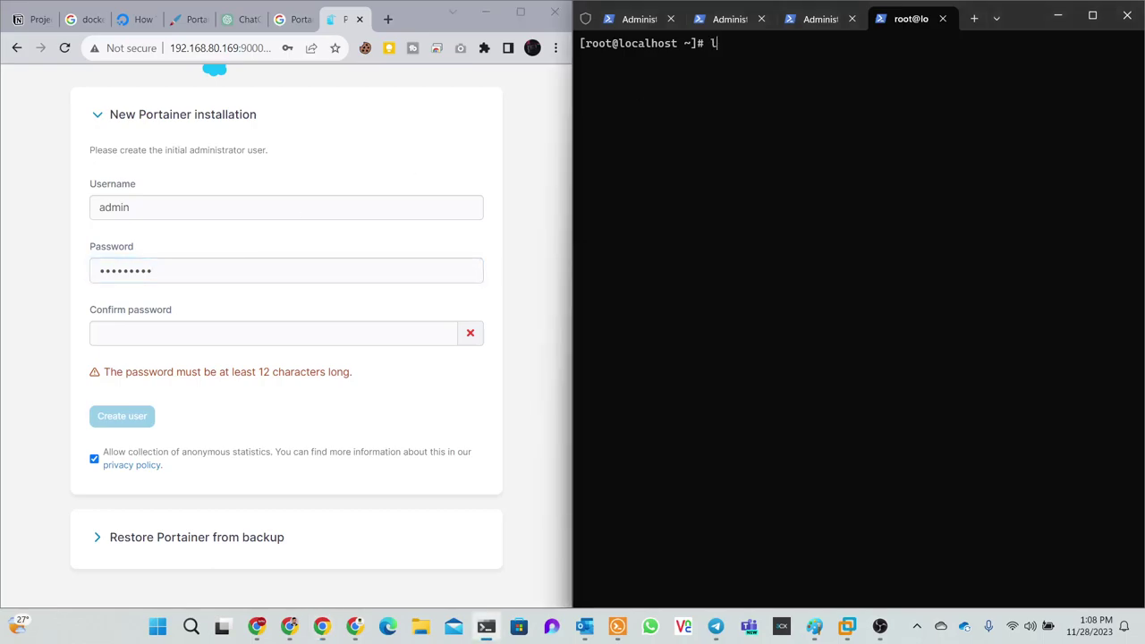
{"action": "key", "text": "Return"}
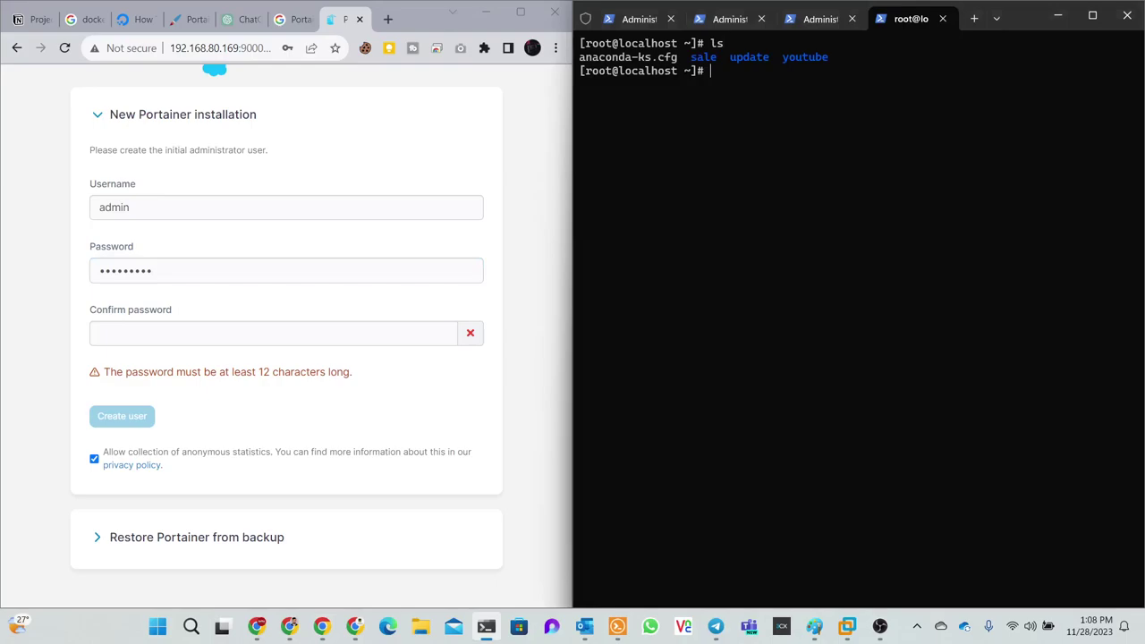
{"action": "type", "text": "mkdir"}
{"action": "type", "text": " la"}
{"action": "key", "text": "BackSpace"}
{"action": "key", "text": "BackSpace"}
{"action": "type", "text": "pass"}
{"action": "key", "text": "Return"}
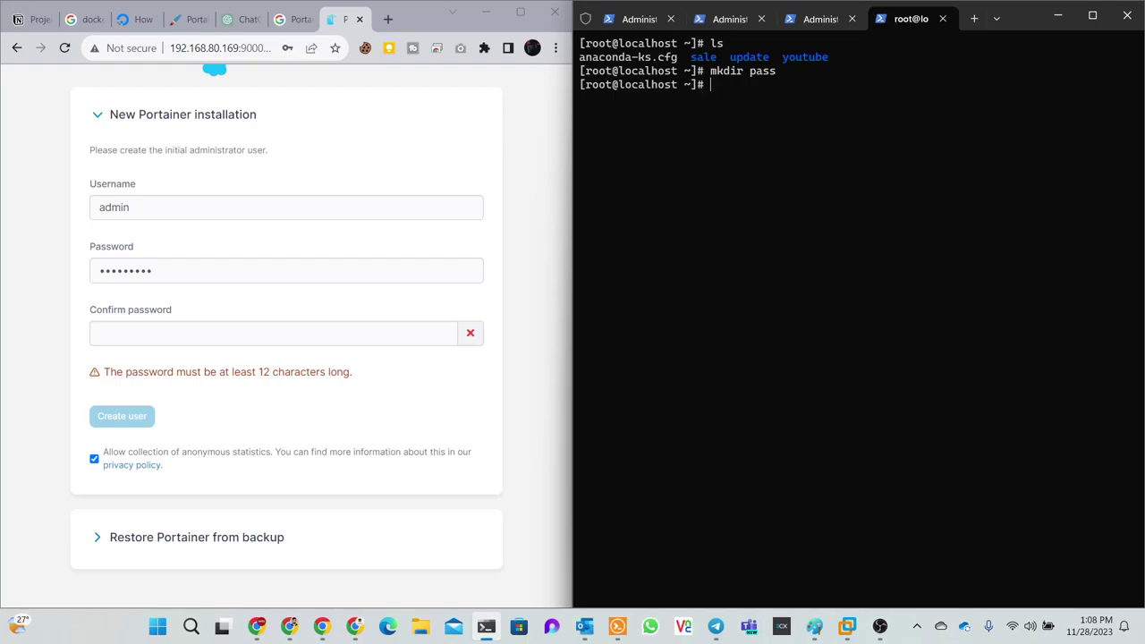
Move into the pass folder, list it, and start nano on portainer.txt
{"action": "type", "text": "cd pass"}
{"action": "key", "text": "Return"}
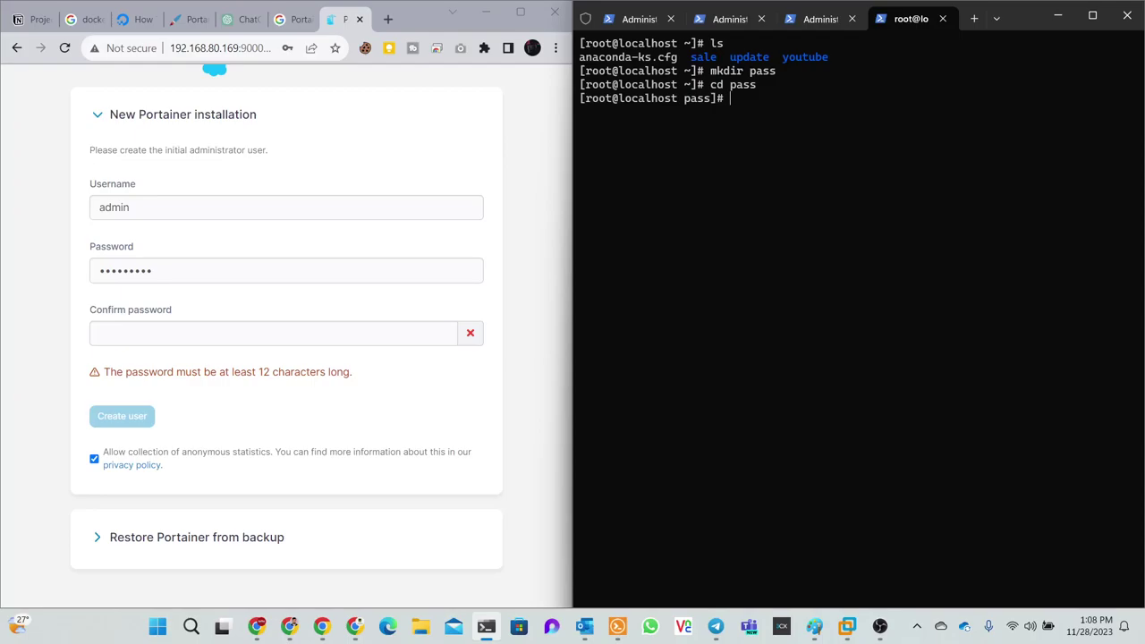
{"action": "type", "text": "ls"}
{"action": "key", "text": "Return"}
{"action": "type", "text": "nan"}
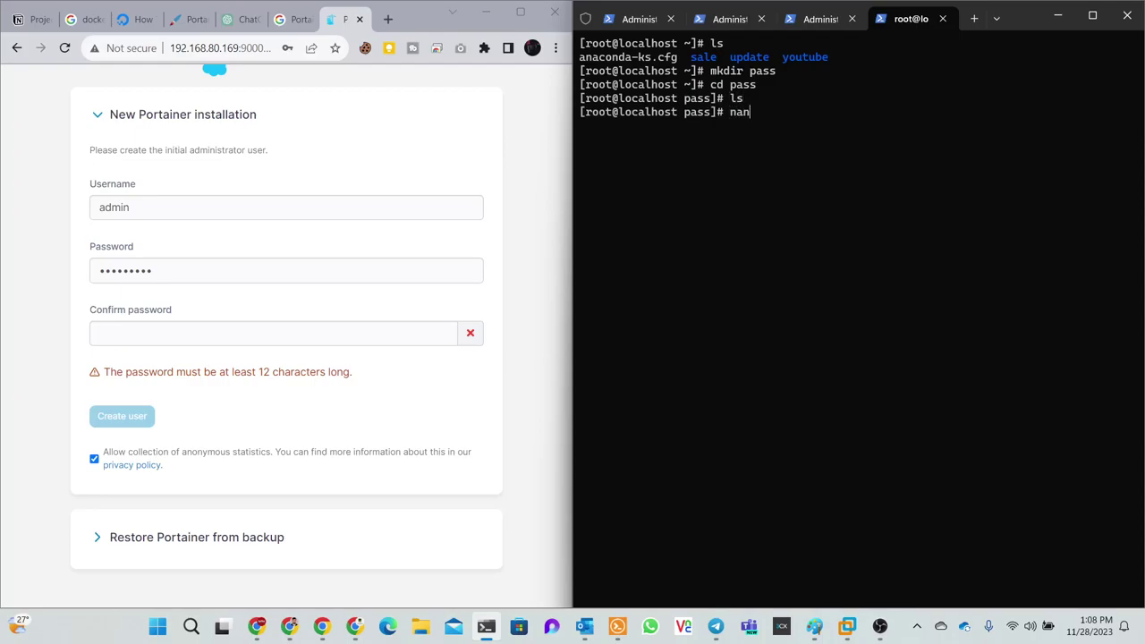
{"action": "type", "text": "o portainer.txt"}
Write 'user name : admin' and a 'pass:' line with the chosen password in portainer.txt
{"action": "key", "text": "Return"}
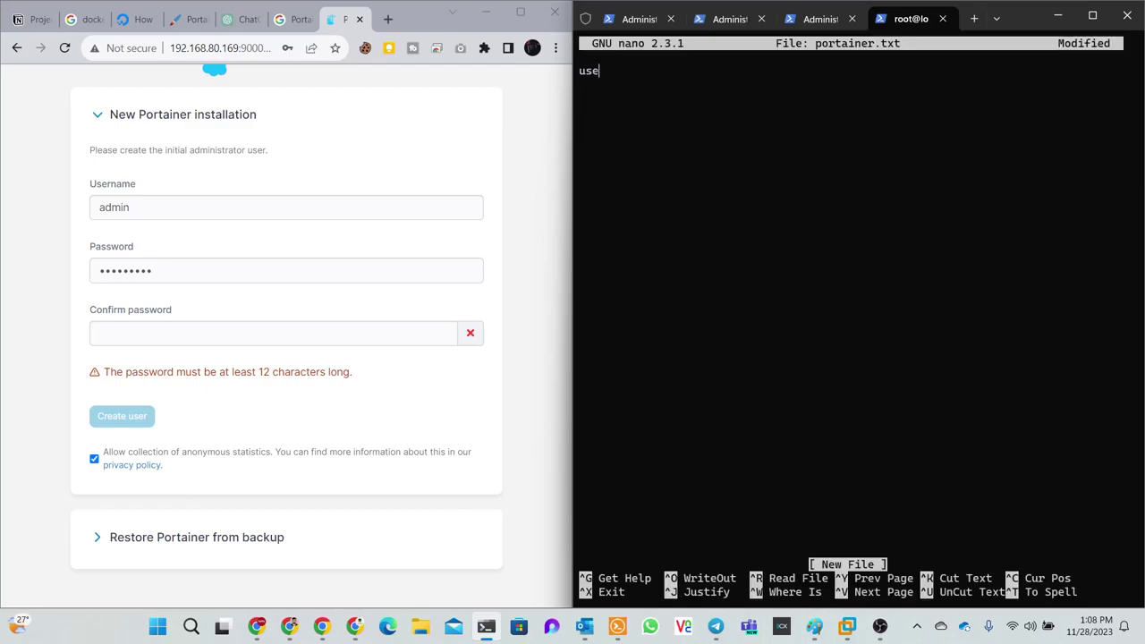
{"action": "key", "text": "Return"}
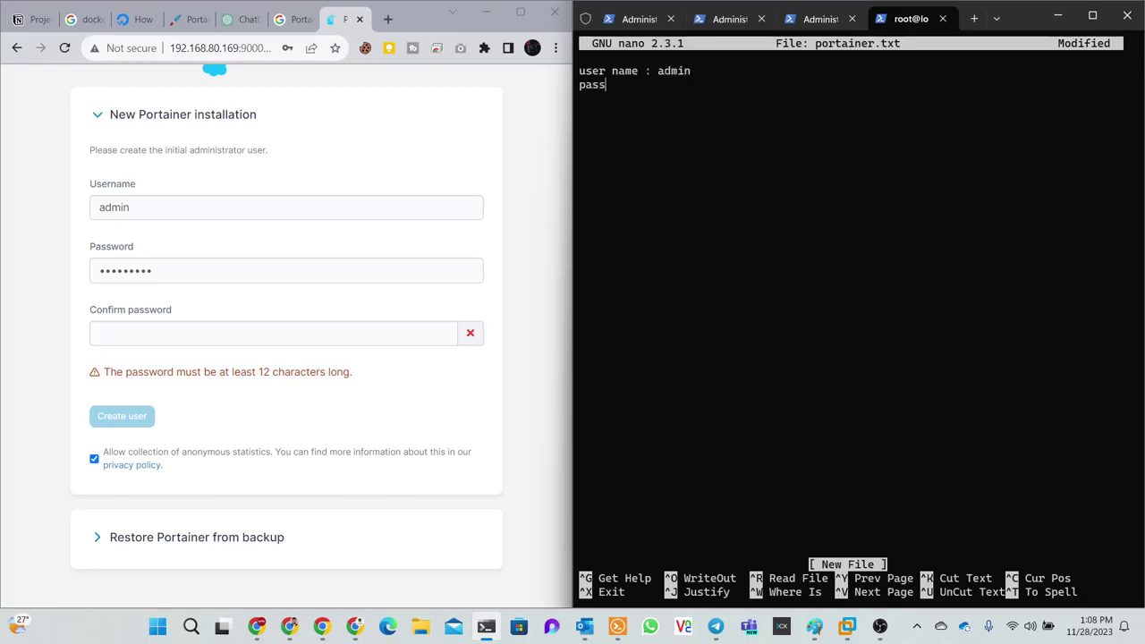
{"action": "key", "text": "BackSpace"}
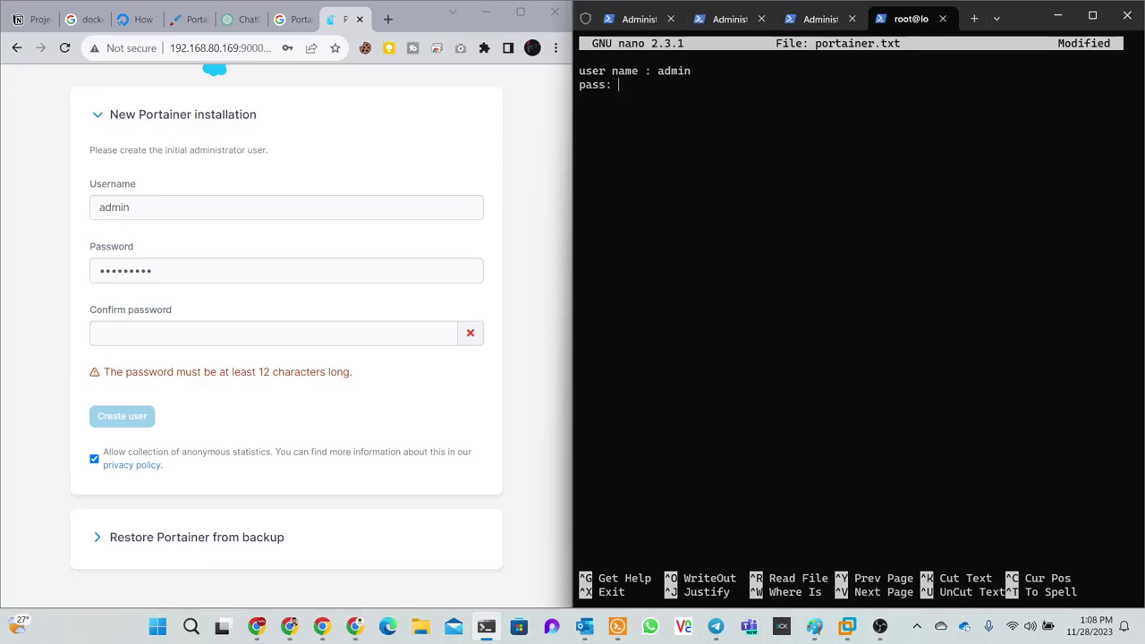
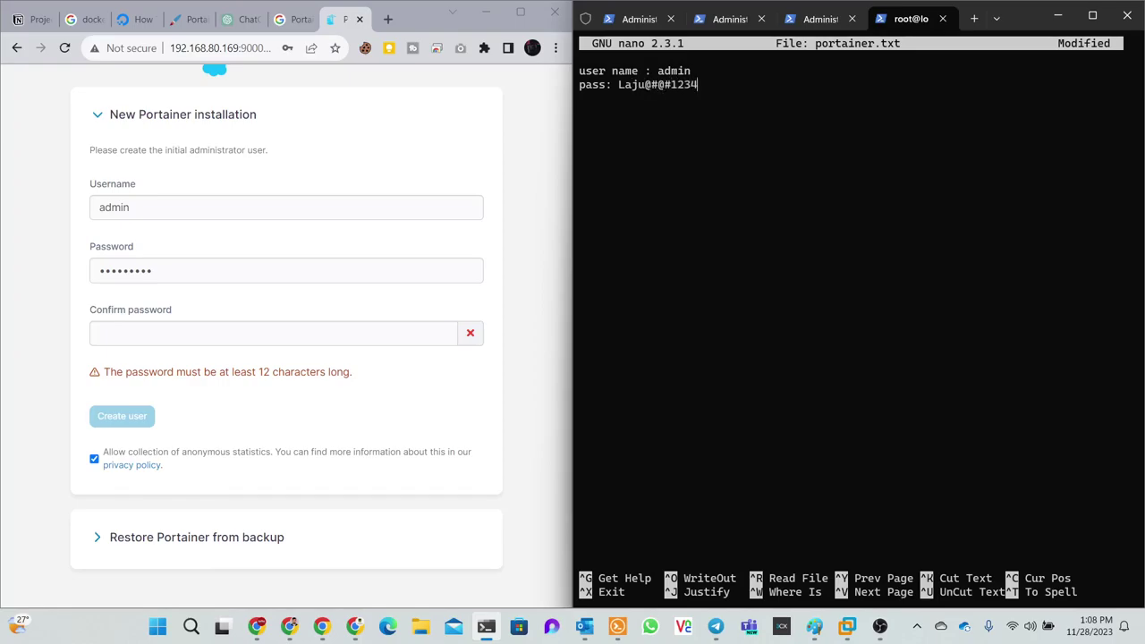
Copy the password, save portainer.txt and exit nano
{"action": "left_click_drag", "start_coordinate": [702, 85], "coordinate": [621, 86]}
{"action": "right_click", "coordinate": [623, 89]}
{"action": "key", "text": "ctrl+x"}
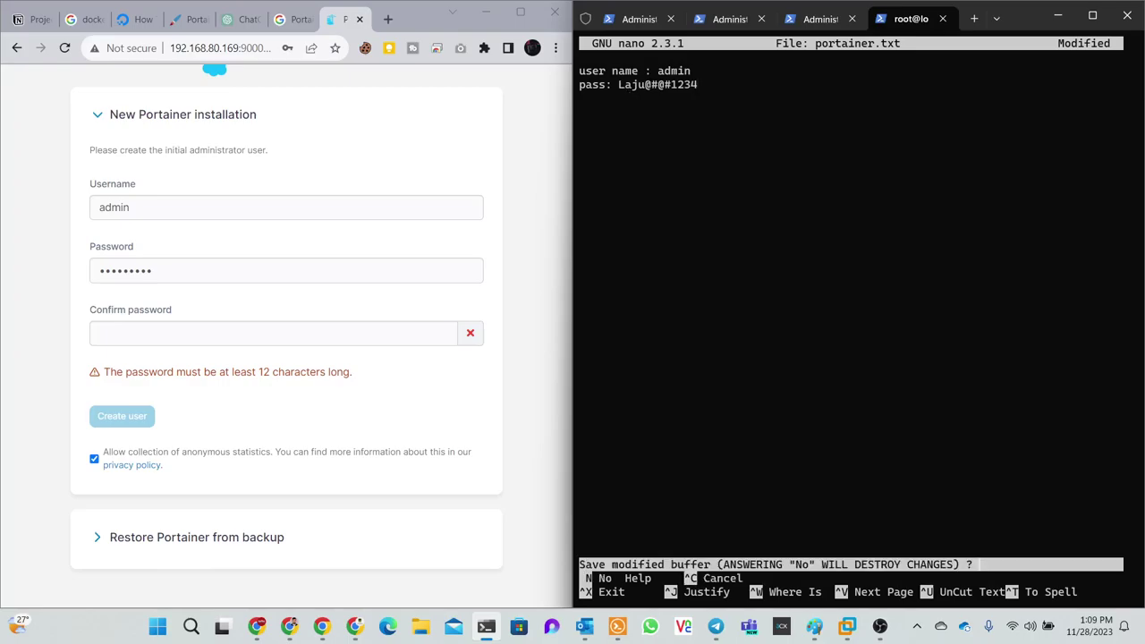
{"action": "key", "text": "y"}
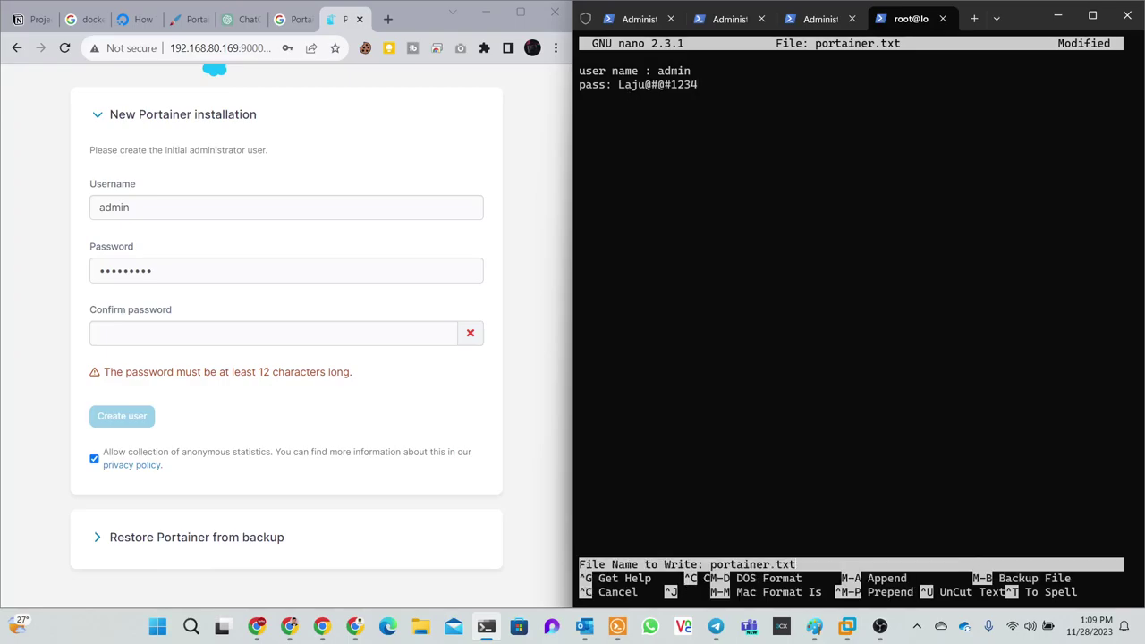
{"action": "key", "text": "Return"}
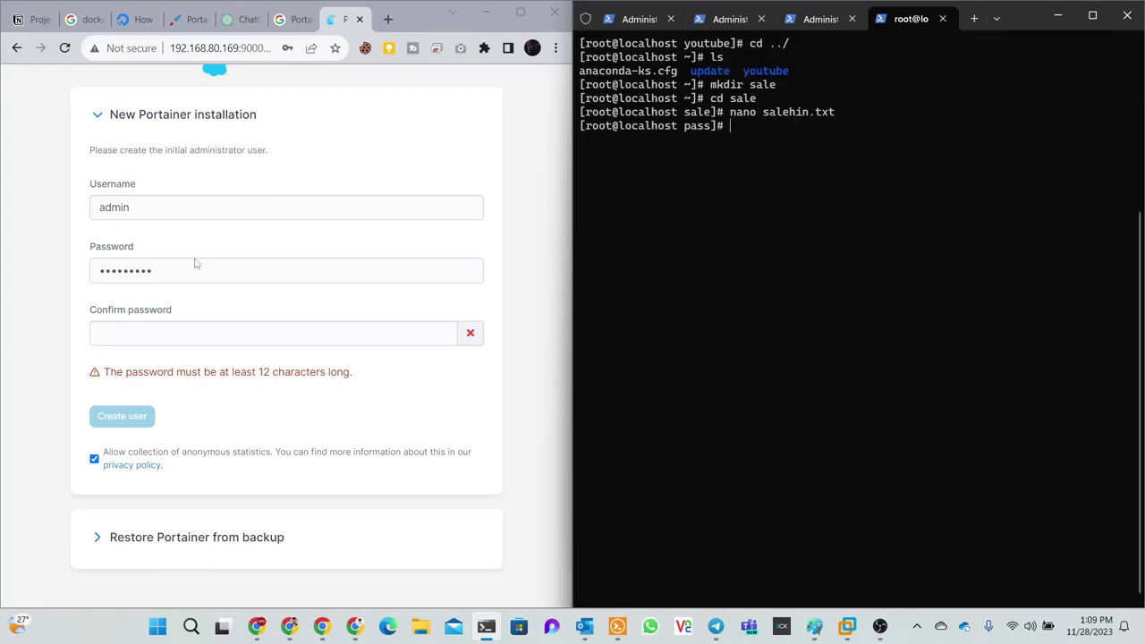
{"action": "left_click", "coordinate": [182, 263]}
{"action": "key", "text": "ctrl+a"}
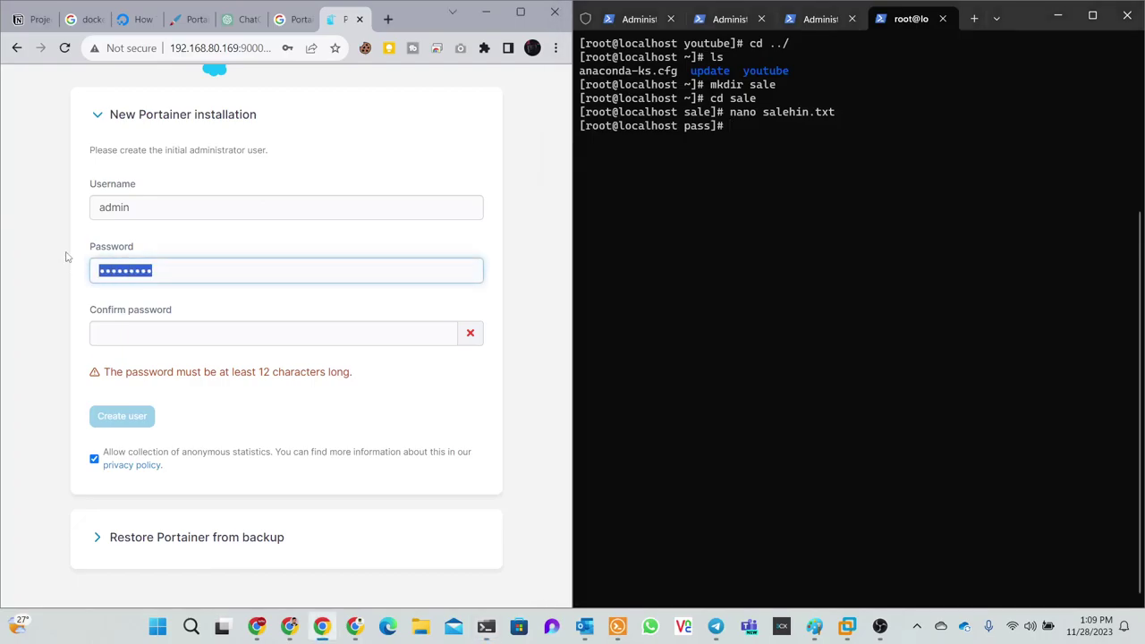
Paste the 12-character password into Password and Confirm password, then create the admin user
{"action": "key", "text": "ctrl+v"}
{"action": "left_click", "coordinate": [388, 18]}
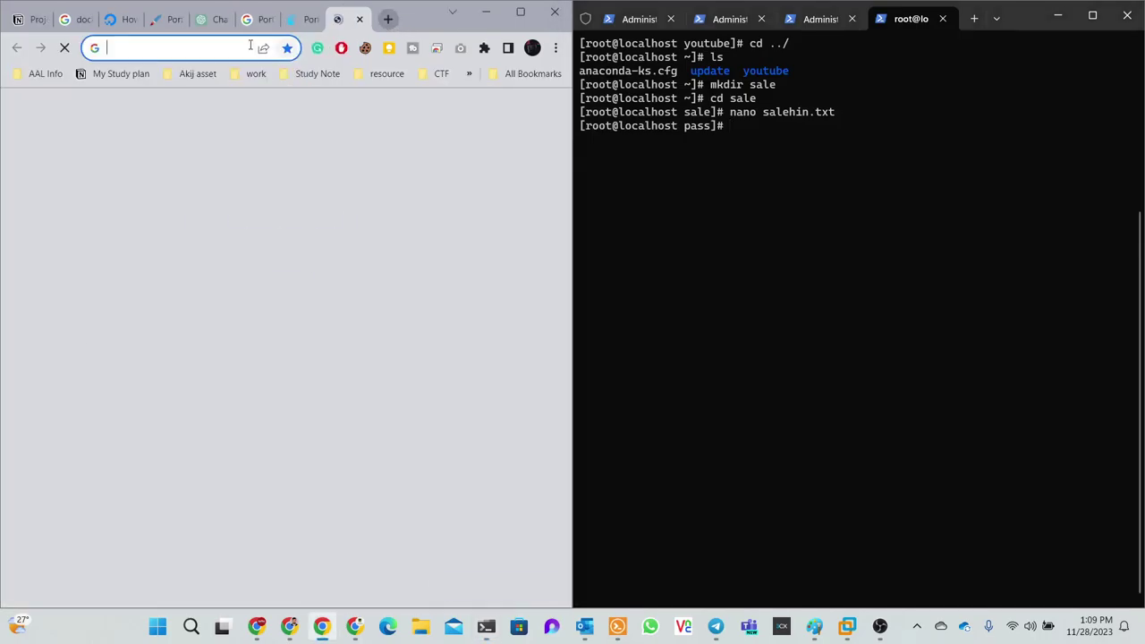
{"action": "key", "text": "ctrl+v"}
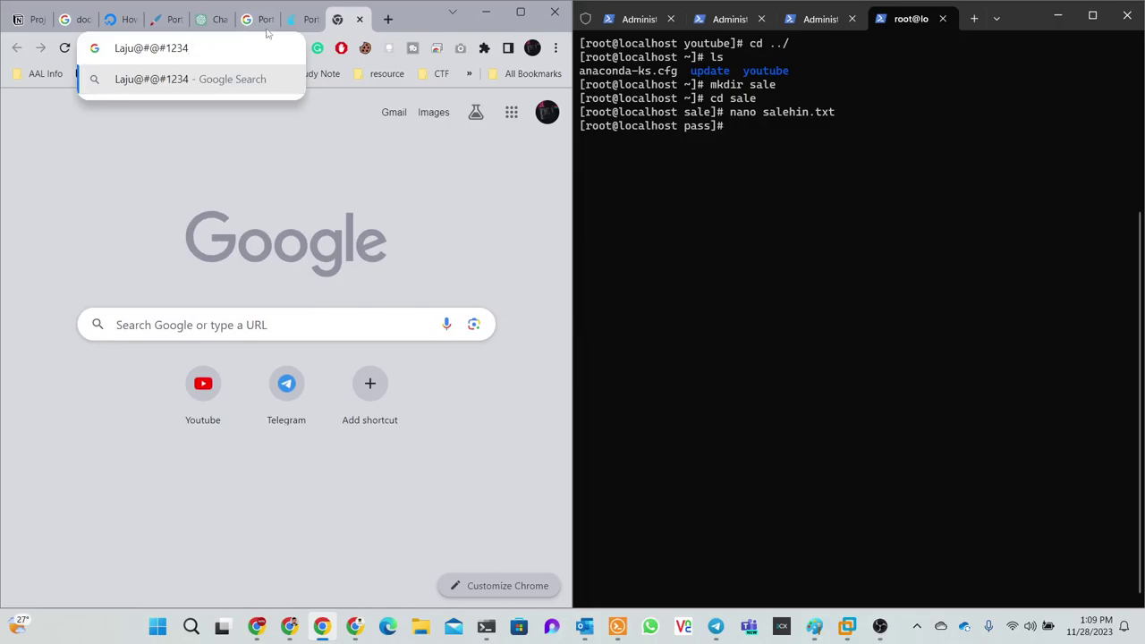
{"action": "left_click", "coordinate": [304, 19]}
{"action": "left_click_drag", "start_coordinate": [179, 274], "coordinate": [90, 266]}
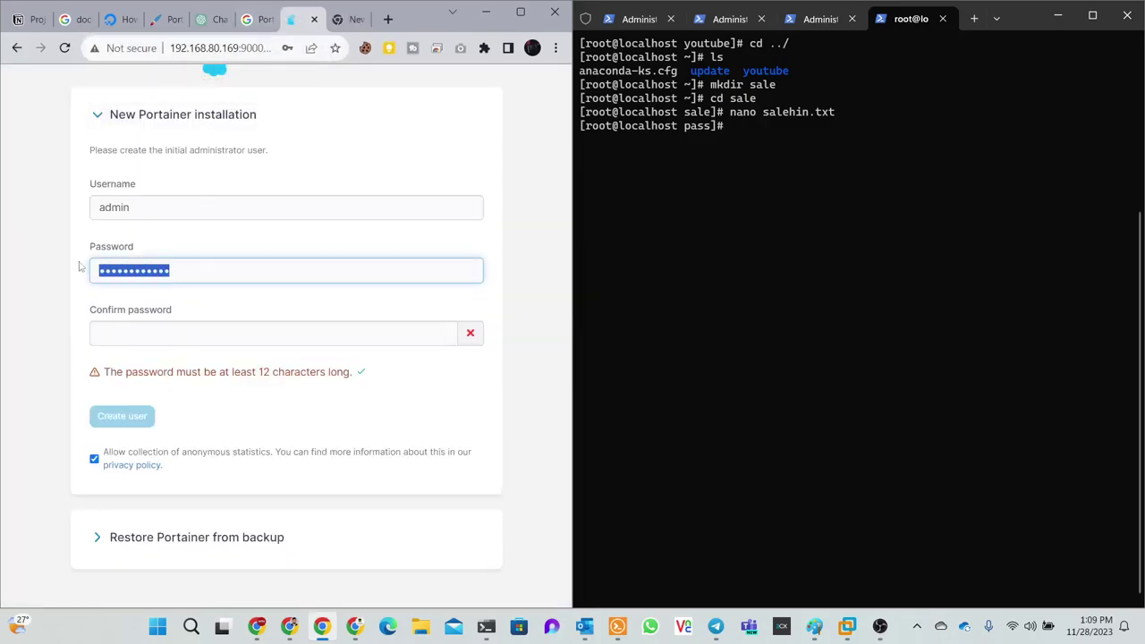
{"action": "left_click", "coordinate": [179, 332]}
{"action": "key", "text": "ctrl+v"}
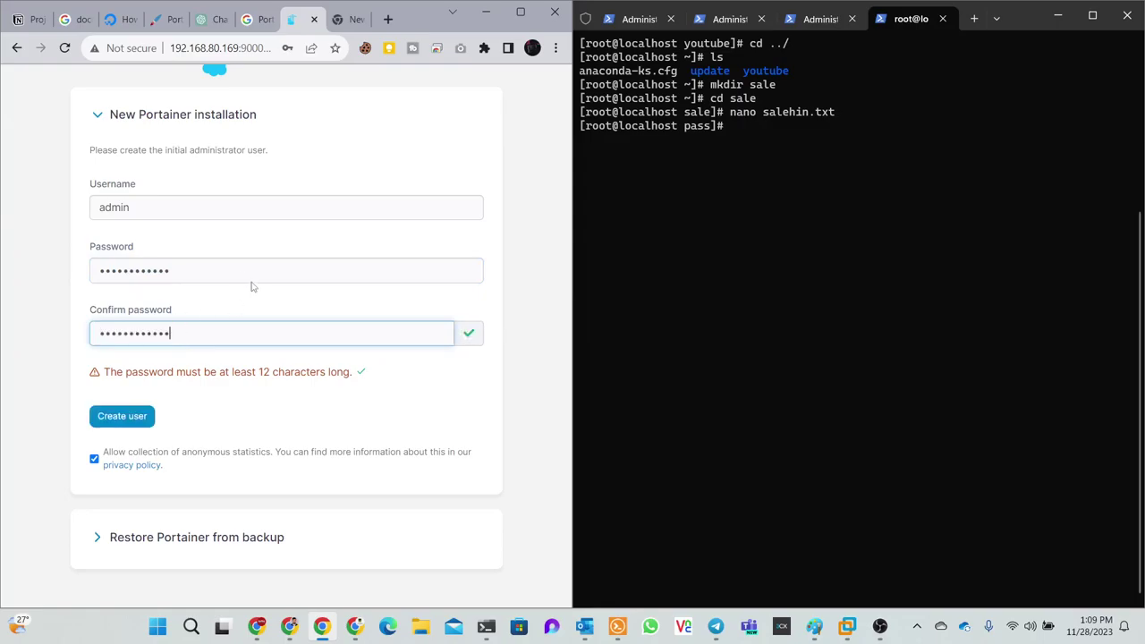
{"action": "left_click", "coordinate": [125, 416]}
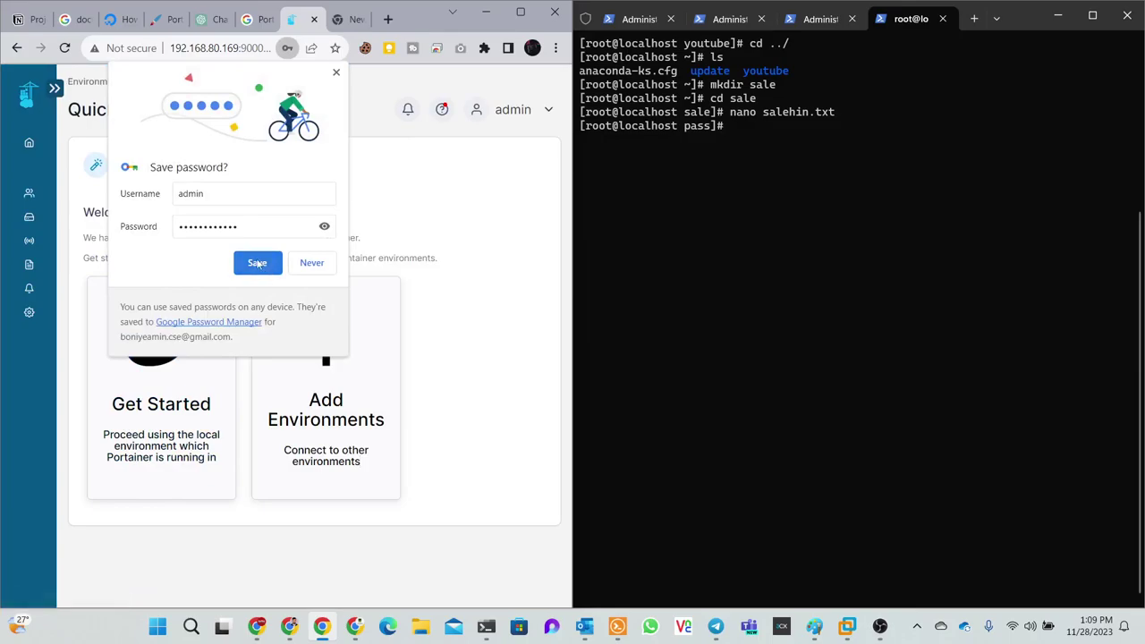
Save the admin login in Chrome and maximize the browser window
{"action": "left_click", "coordinate": [252, 263]}
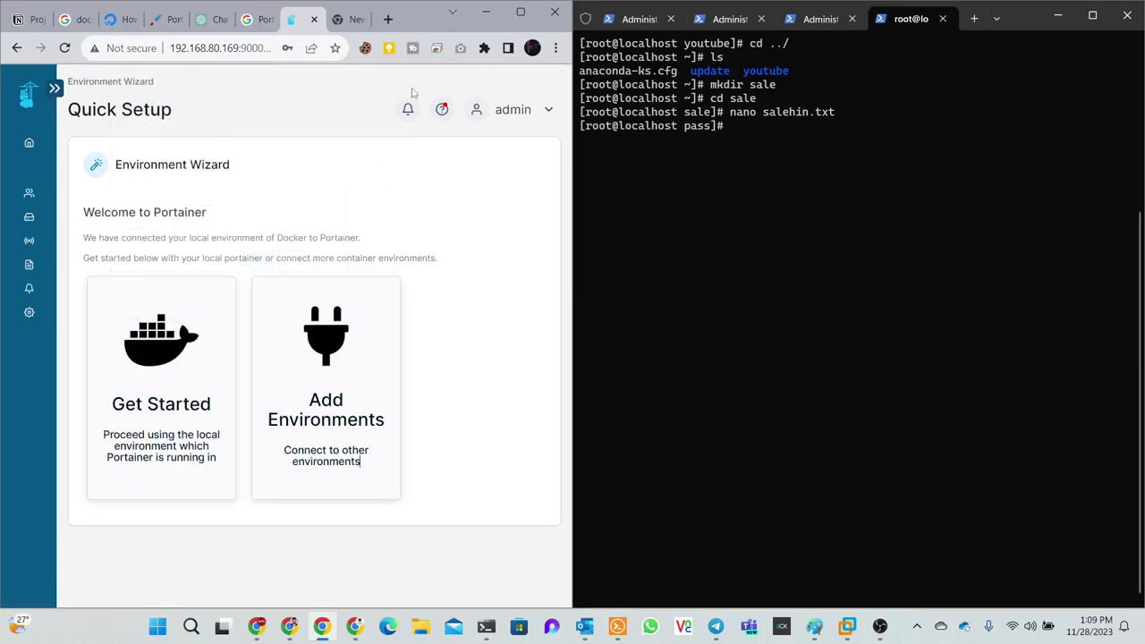
{"action": "left_click", "coordinate": [520, 13]}
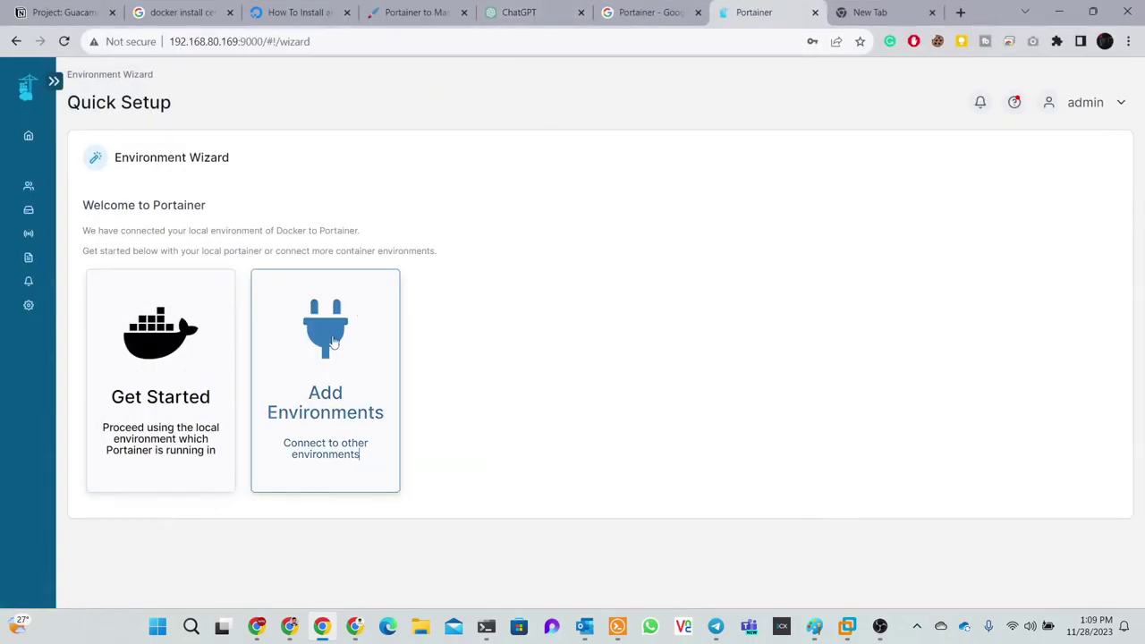
Open My account from the admin menu and review the User settings page
{"action": "left_click", "coordinate": [1078, 105]}
{"action": "left_click", "coordinate": [1033, 131]}
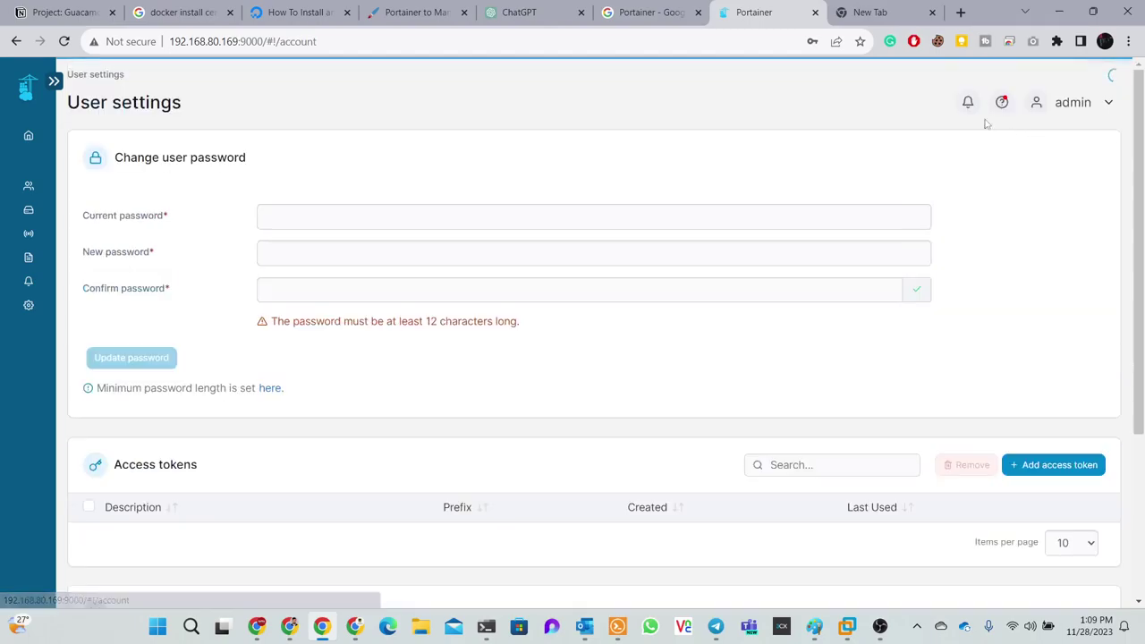
{"action": "scroll", "coordinate": [662, 258], "scroll_direction": "down", "scroll_amount": 3}
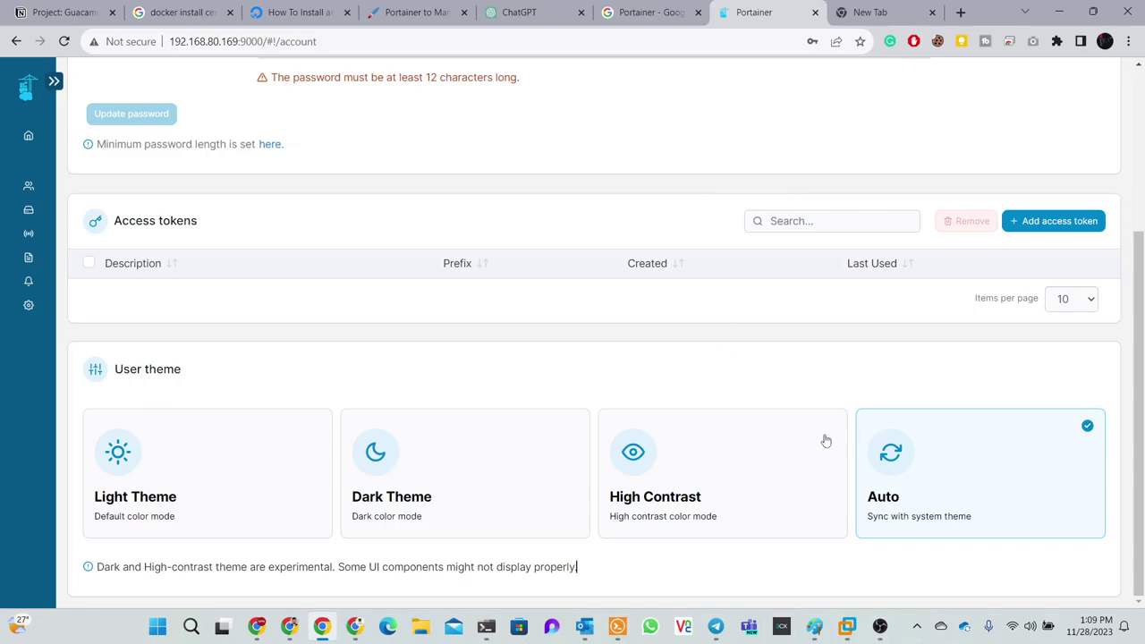
{"action": "scroll", "coordinate": [236, 552], "scroll_direction": "up", "scroll_amount": 1}
{"action": "scroll", "coordinate": [235, 552], "scroll_direction": "up", "scroll_amount": 1}
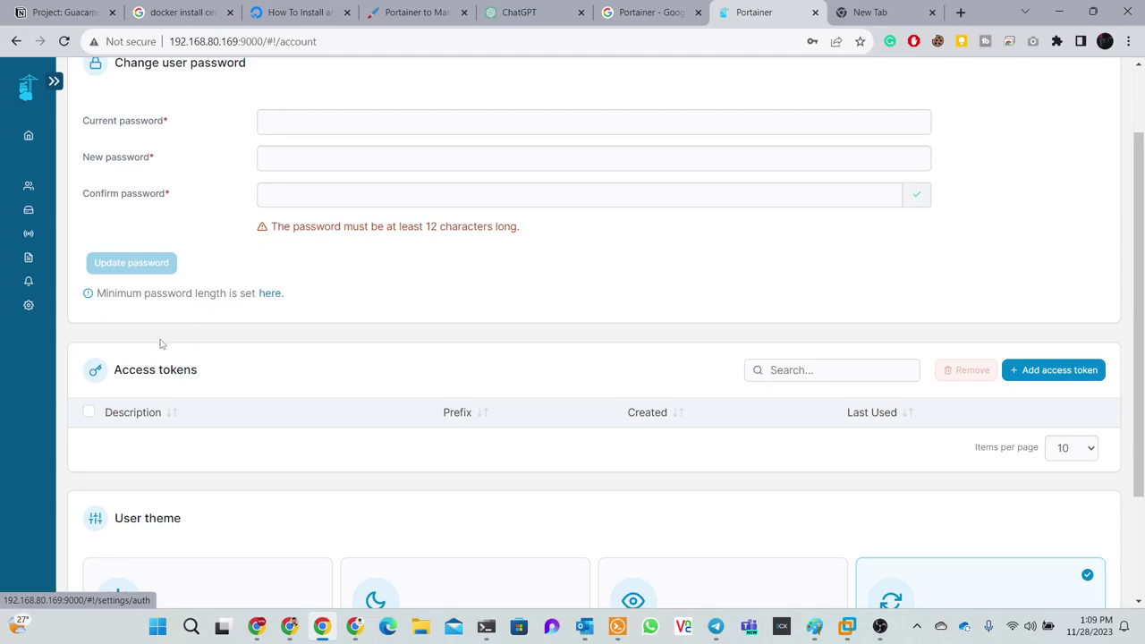
{"action": "scroll", "coordinate": [164, 344], "scroll_direction": "up", "scroll_amount": 1}
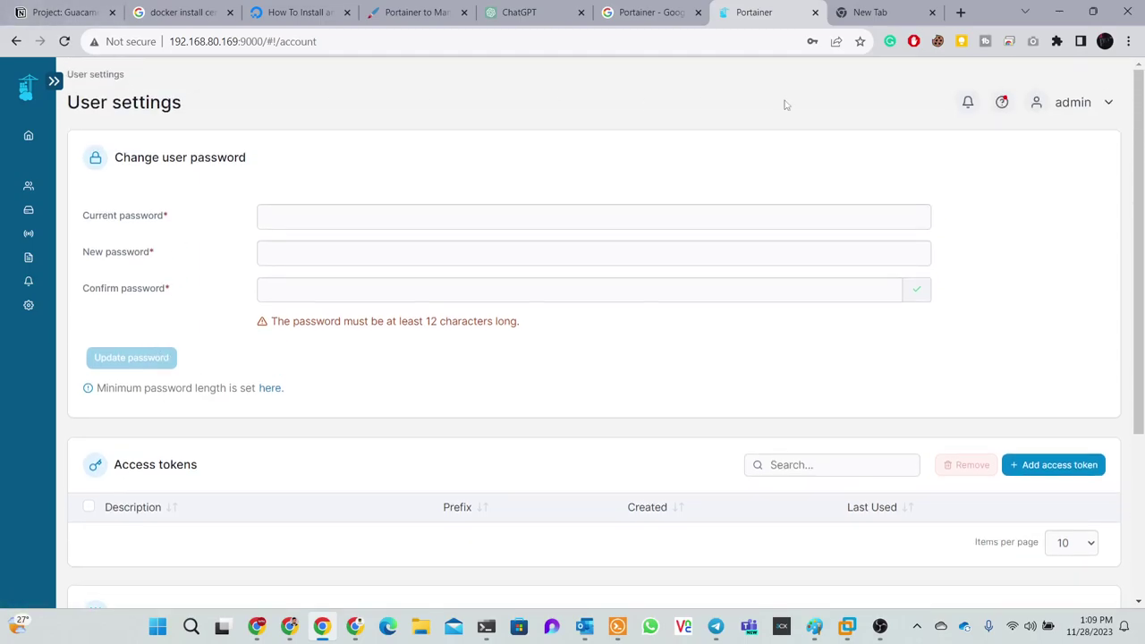
{"action": "scroll", "coordinate": [330, 247], "scroll_direction": "down", "scroll_amount": 3}
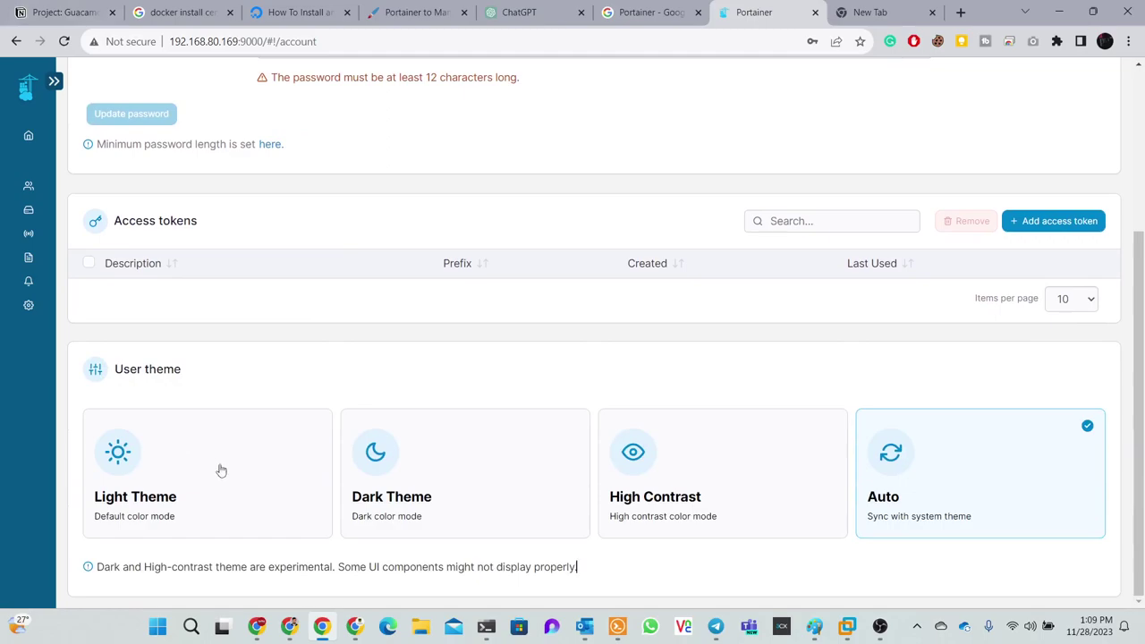
{"action": "scroll", "coordinate": [920, 491], "scroll_direction": "up", "scroll_amount": 3}
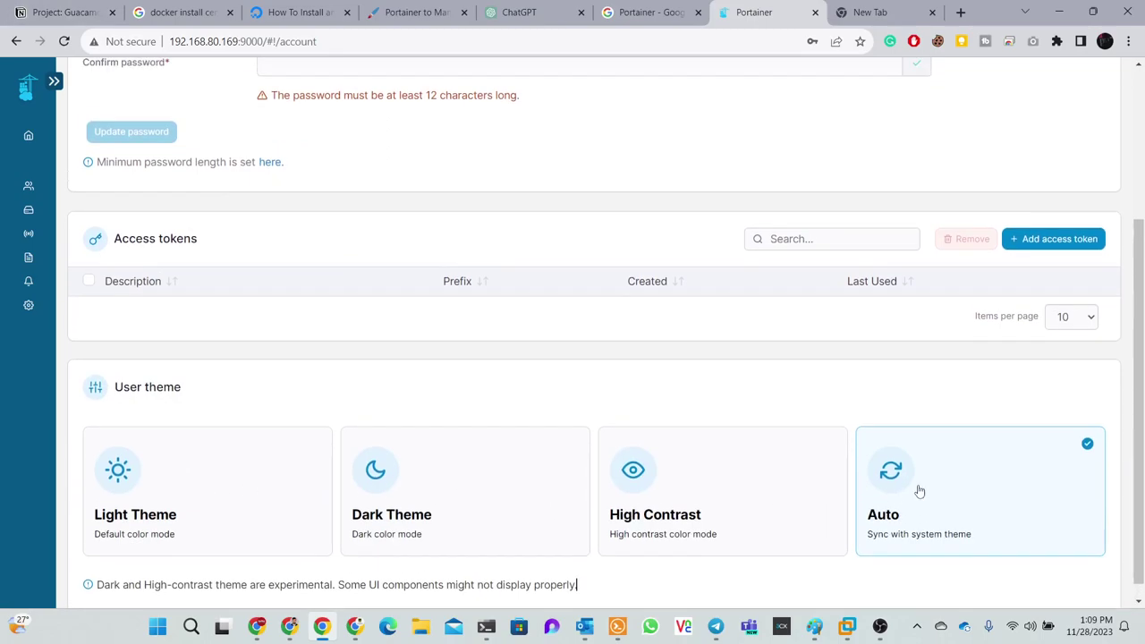
{"action": "left_click", "coordinate": [27, 134]}
Expand the sidebar and open the local Docker environment's dashboard from Home
{"action": "left_click", "coordinate": [53, 82]}
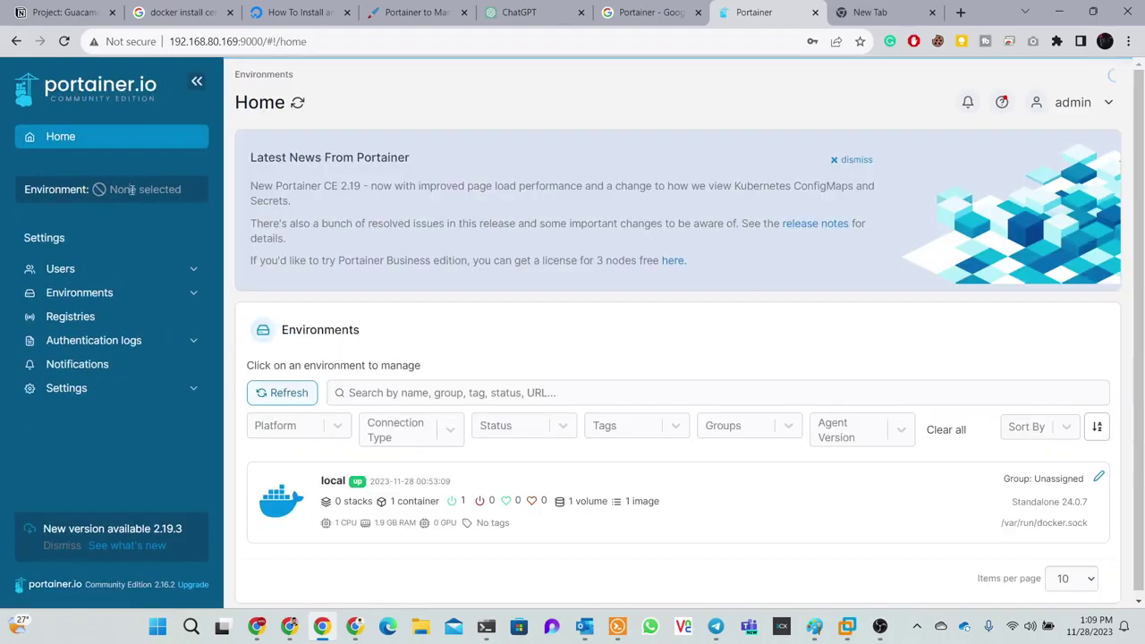
{"action": "scroll", "coordinate": [445, 305], "scroll_direction": "down", "scroll_amount": 1}
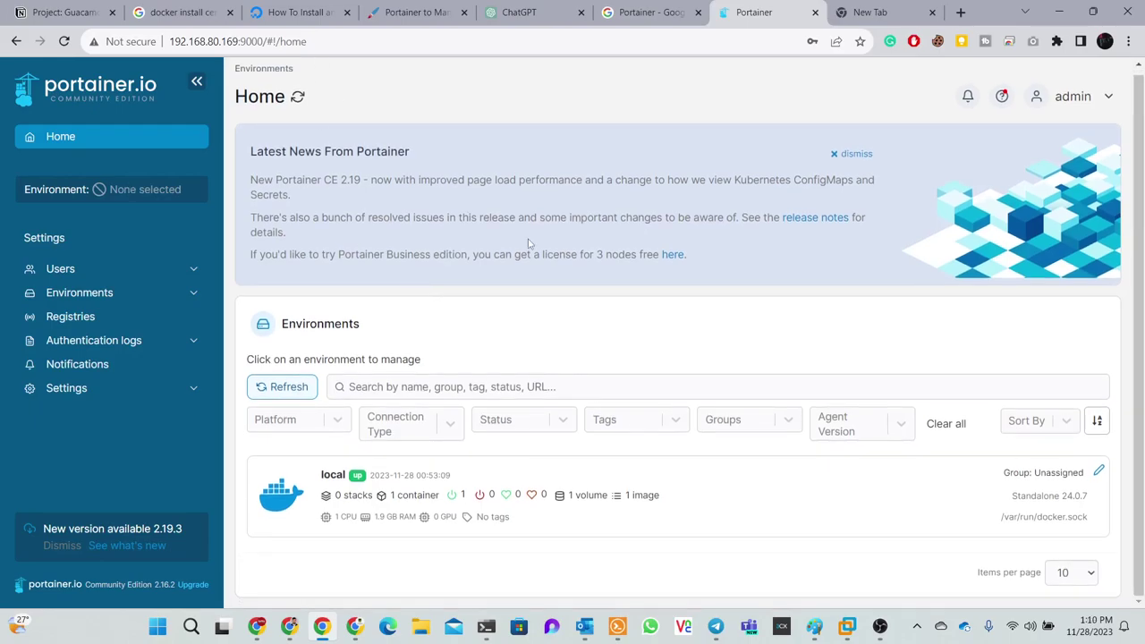
{"action": "scroll", "coordinate": [527, 243], "scroll_direction": "up", "scroll_amount": 1}
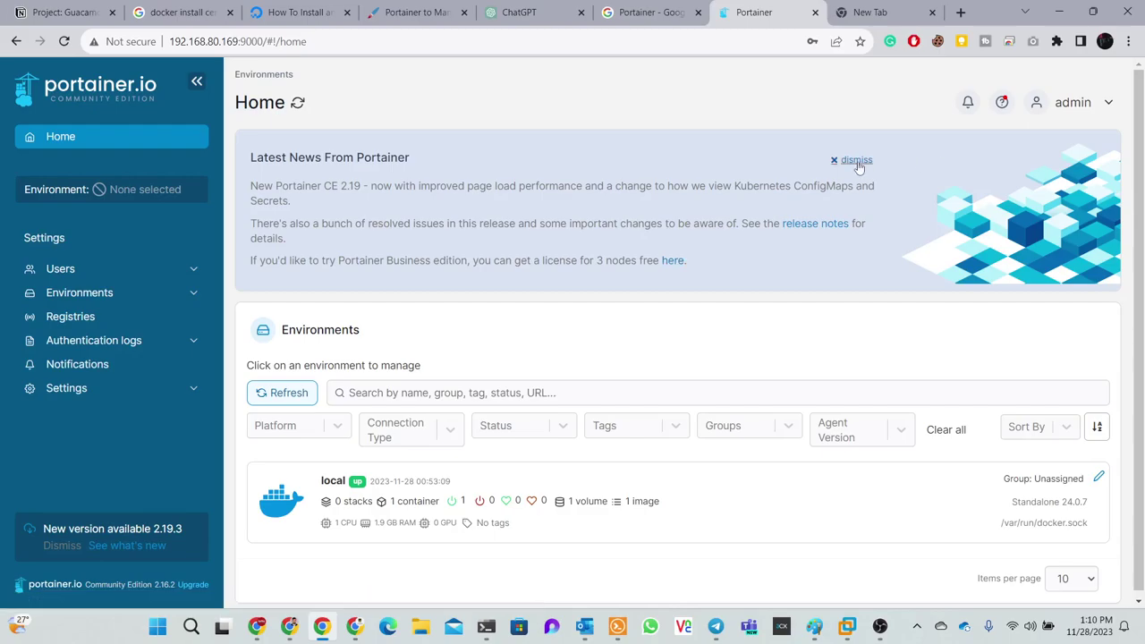
{"action": "scroll", "coordinate": [973, 378], "scroll_direction": "down", "scroll_amount": 1}
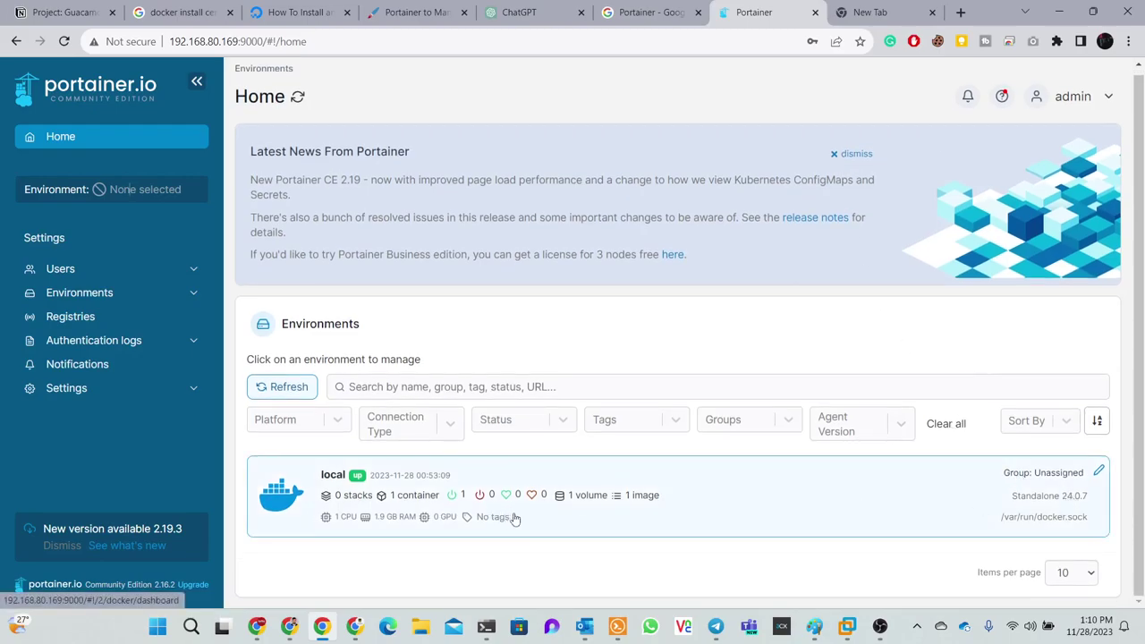
{"action": "left_click", "coordinate": [330, 481]}
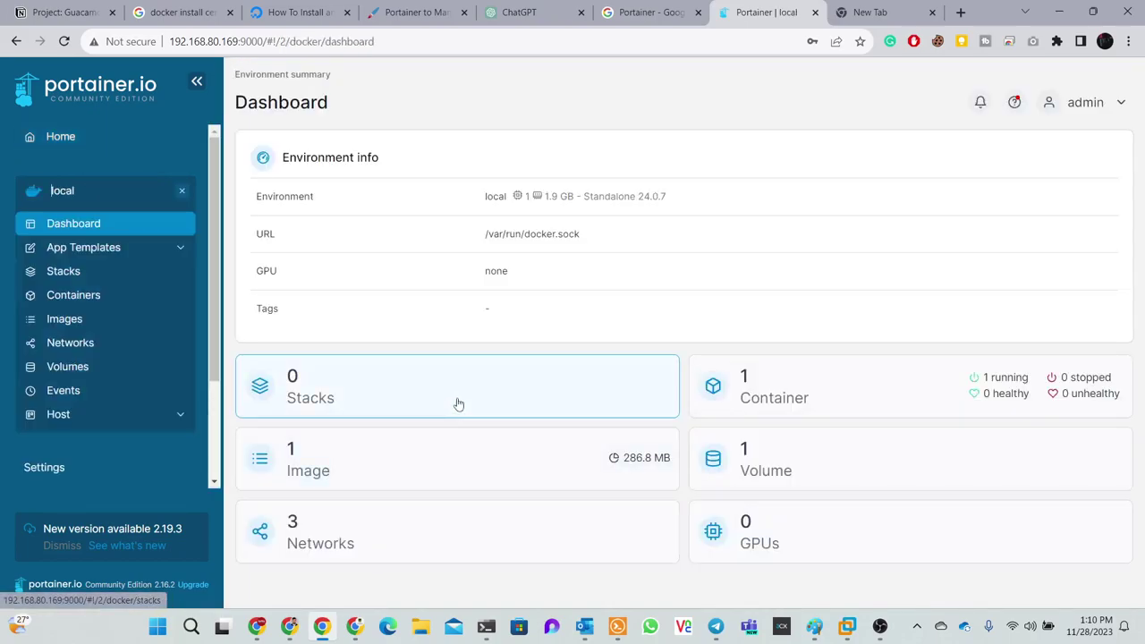
Open the Containers list to view the portainer container publishing 9000:9000
{"action": "left_click", "coordinate": [85, 297]}
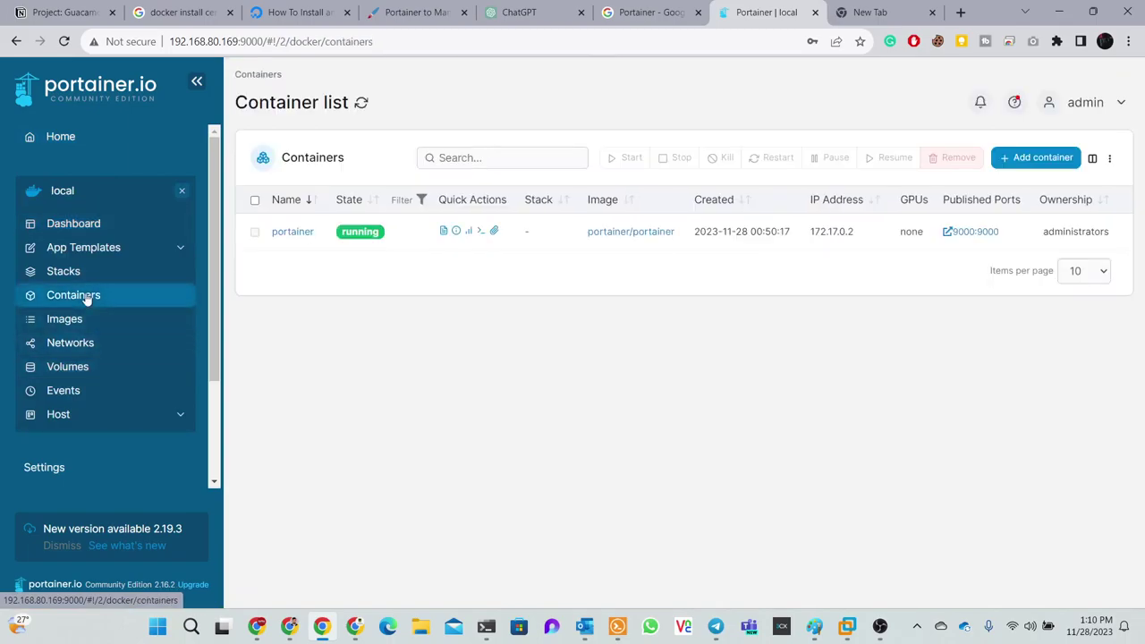
{"action": "left_click", "coordinate": [411, 39]}
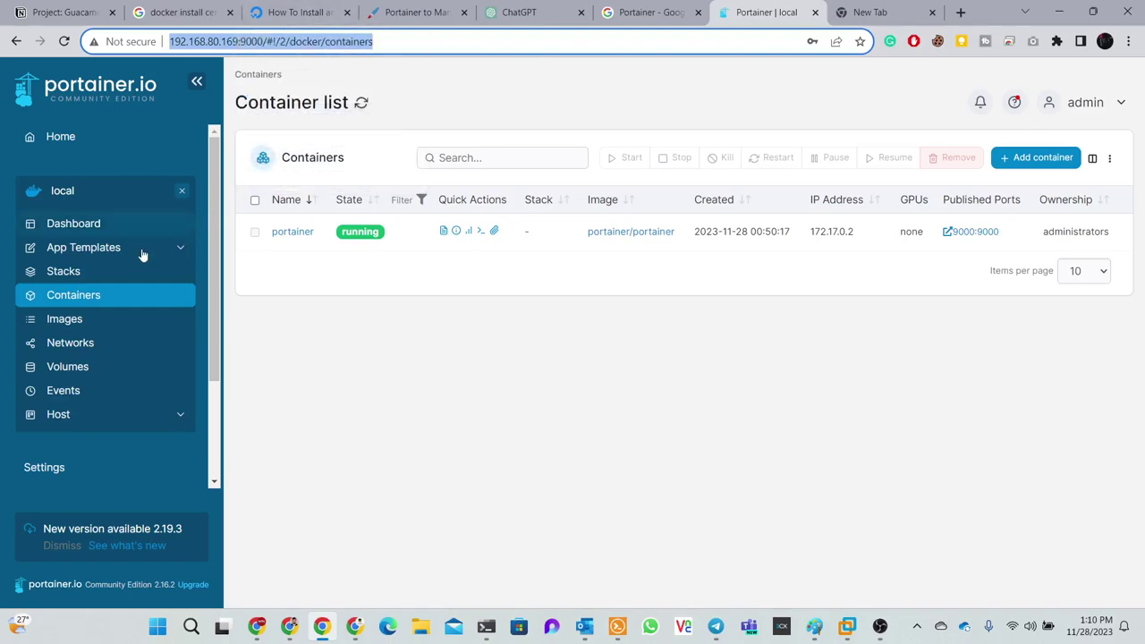
{"action": "scroll", "coordinate": [81, 403], "scroll_direction": "down", "scroll_amount": 2}
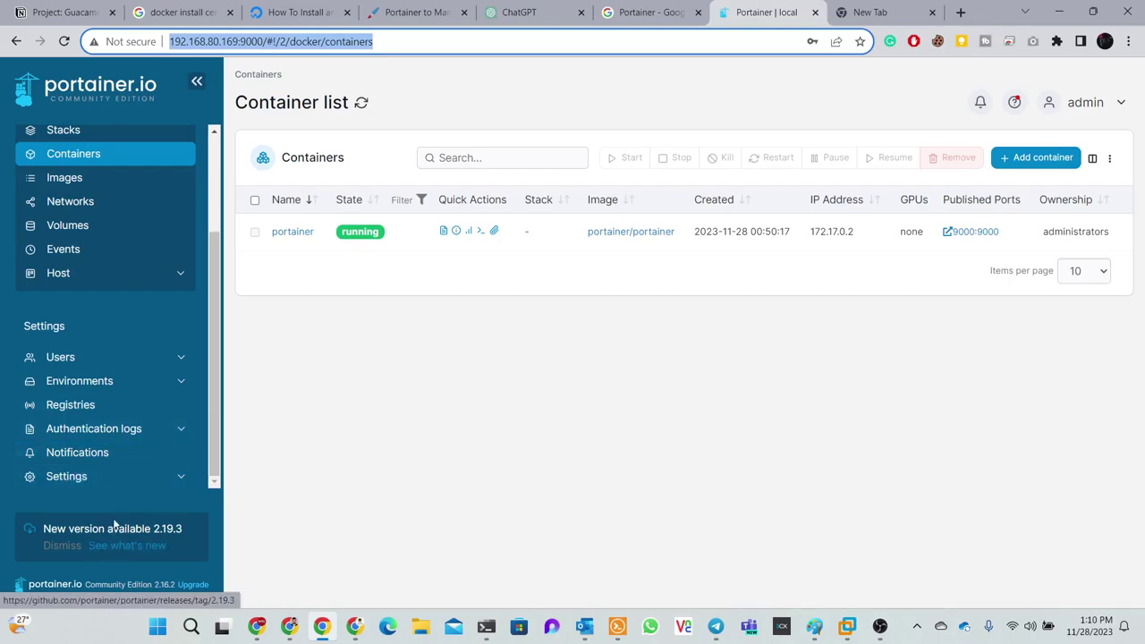
{"action": "scroll", "coordinate": [99, 456], "scroll_direction": "up", "scroll_amount": 2}
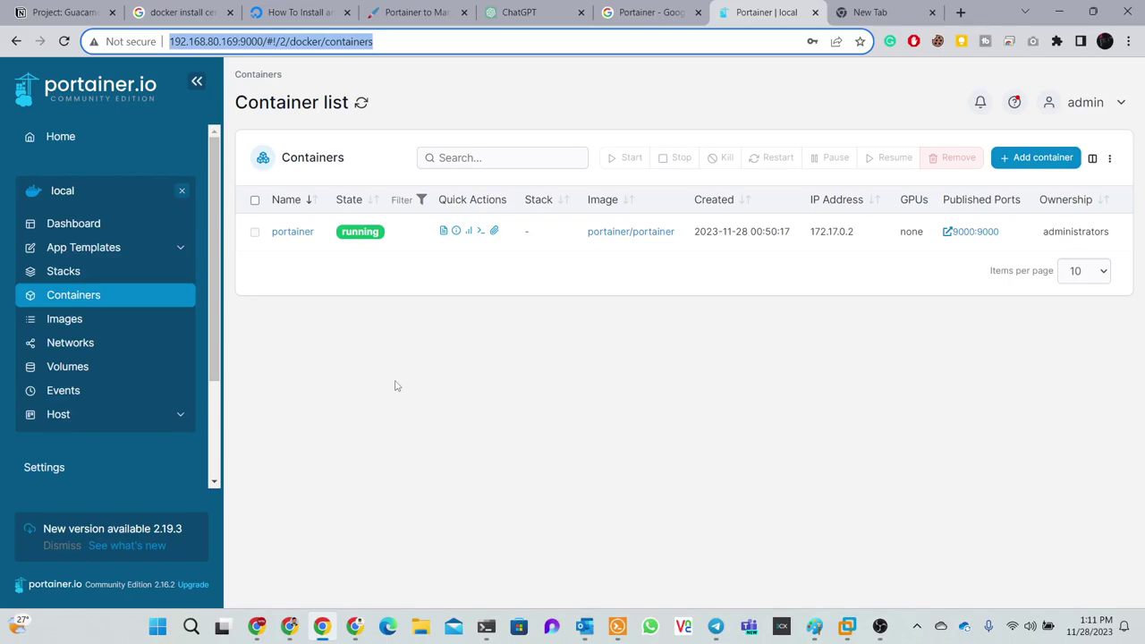
In the Notion project page, check off task 5.1 'Install Portainer for Docker management'
{"action": "left_click", "coordinate": [62, 12]}
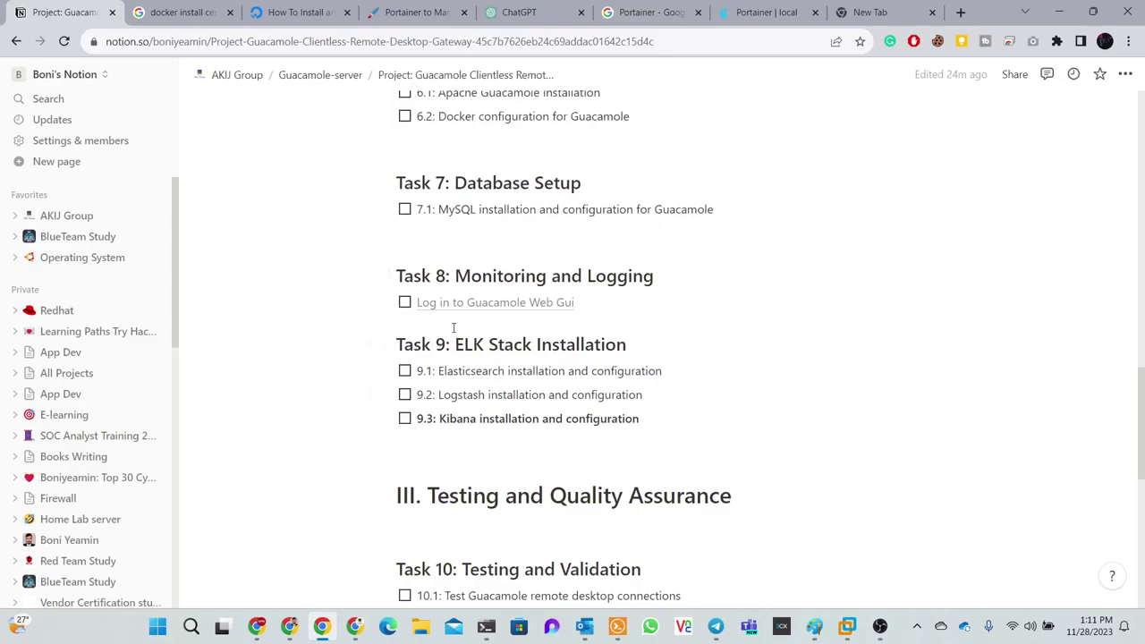
{"action": "scroll", "coordinate": [454, 327], "scroll_direction": "up", "scroll_amount": 3}
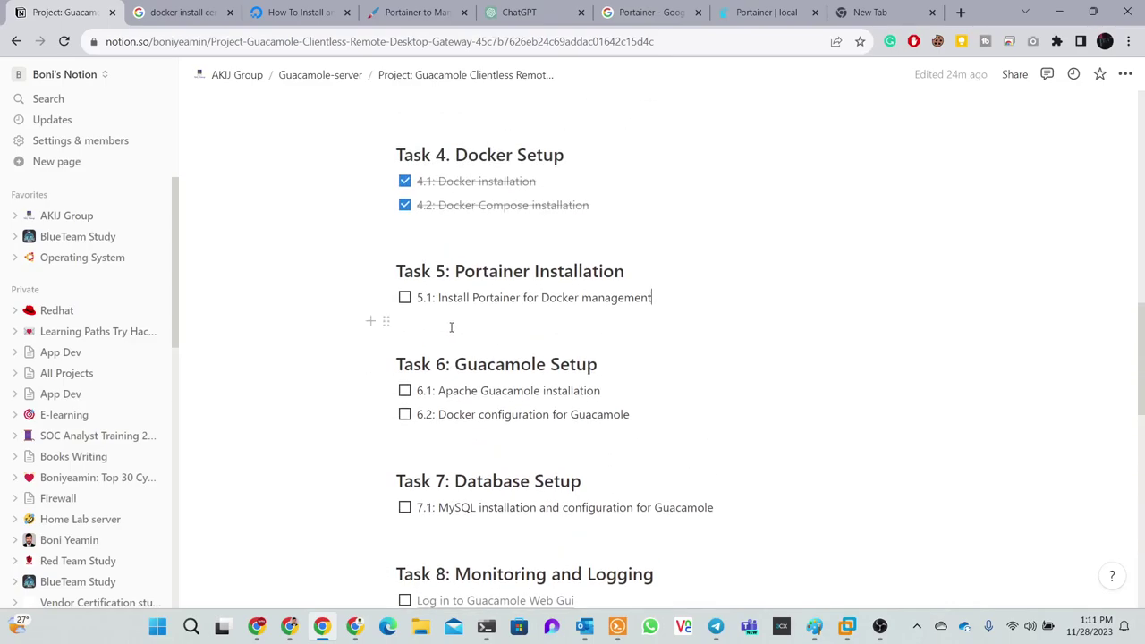
{"action": "left_click_drag", "start_coordinate": [652, 299], "coordinate": [417, 299]}
{"action": "left_click", "coordinate": [710, 299]}
{"action": "left_click", "coordinate": [405, 297]}
{"action": "left_click", "coordinate": [692, 324]}
{"action": "scroll", "coordinate": [677, 321], "scroll_direction": "down", "scroll_amount": 2}
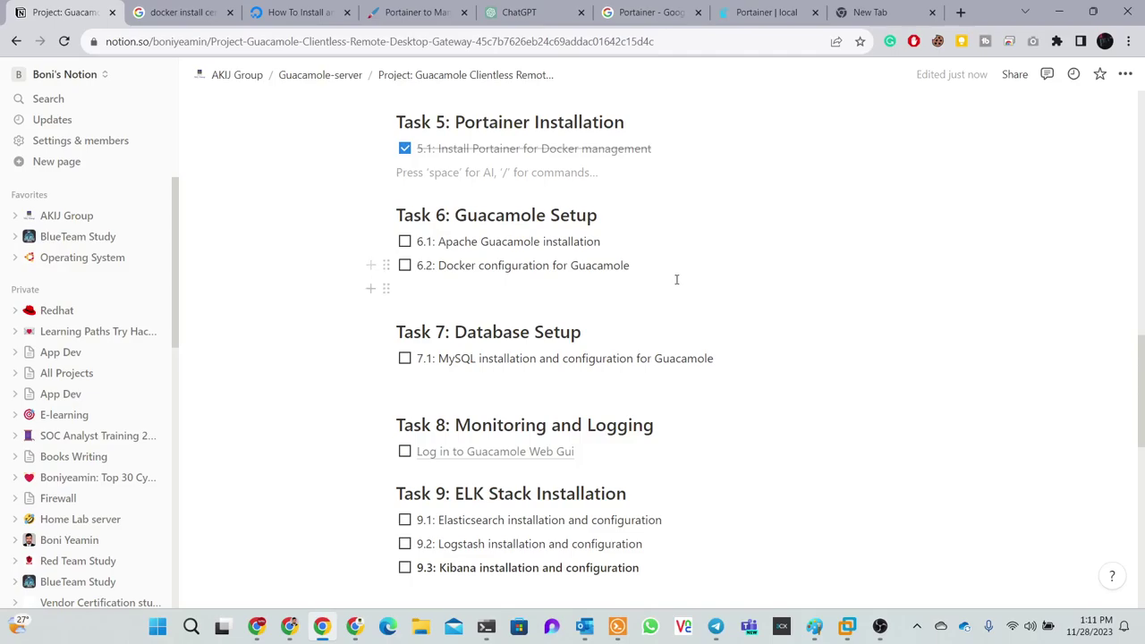
{"action": "mouse_move", "coordinate": [881, 617]}
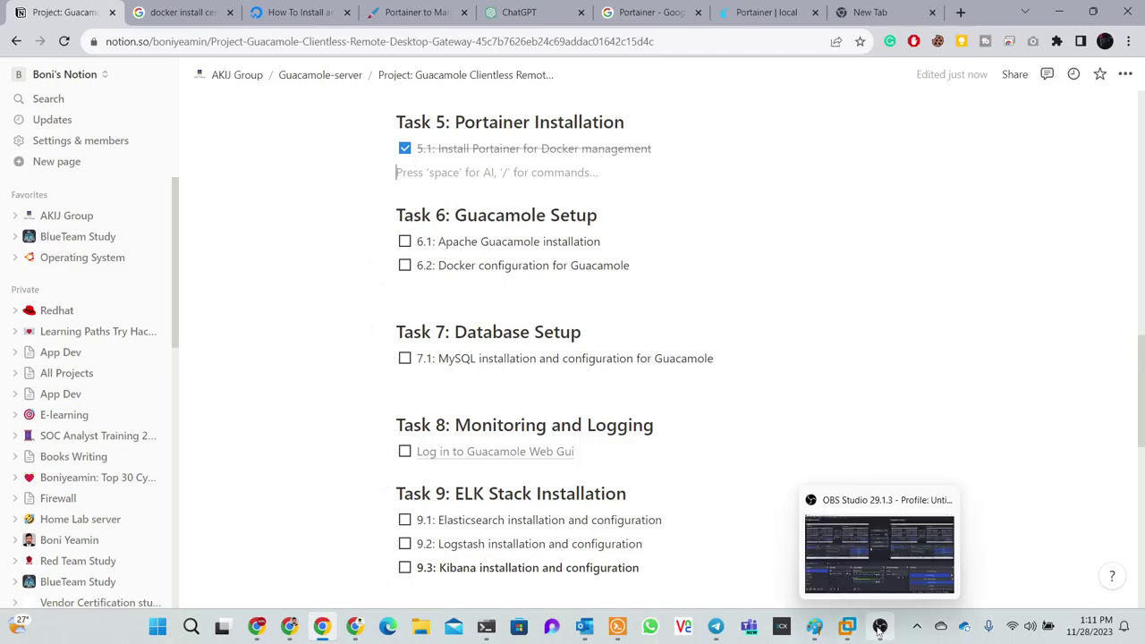